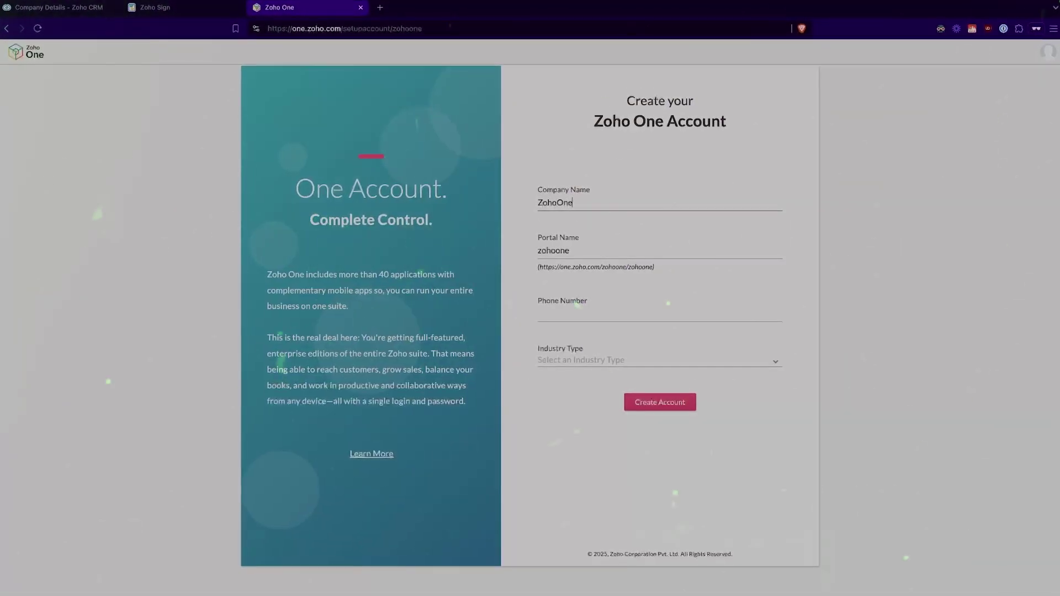
Complete the signup with company name 'ZohoOne Migration Example' and add the Campaigns application
type("Example")
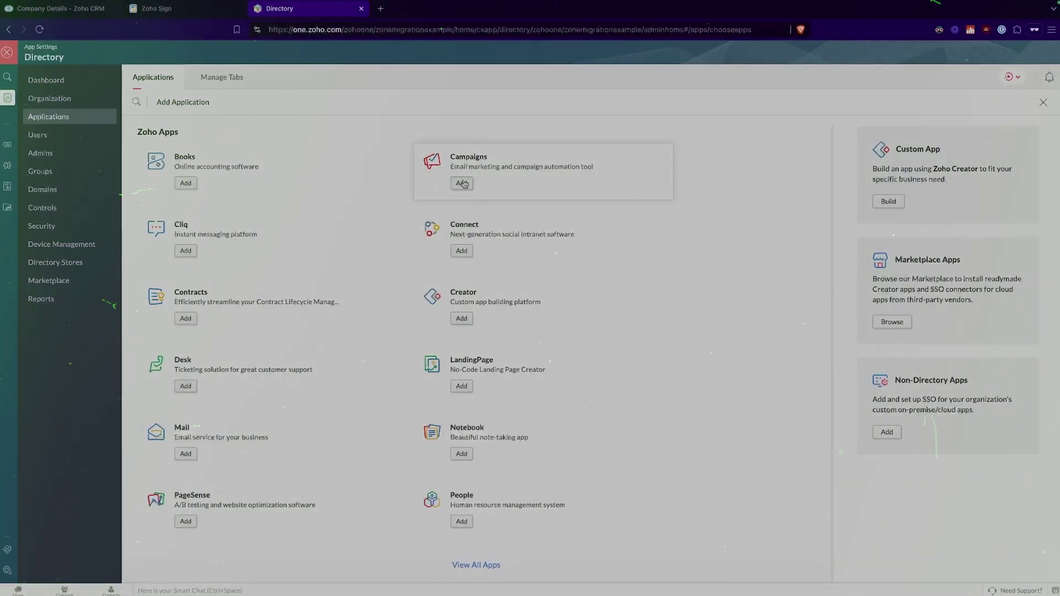
left_click(458, 192)
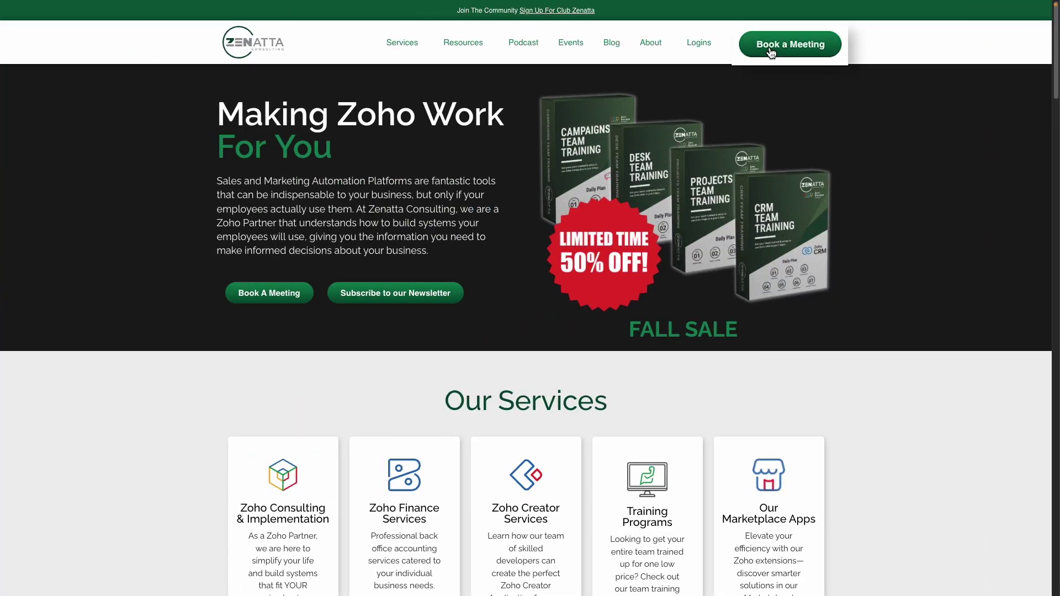
Jump to the Book A Meeting form on the Zenatta homepage
left_click(772, 52)
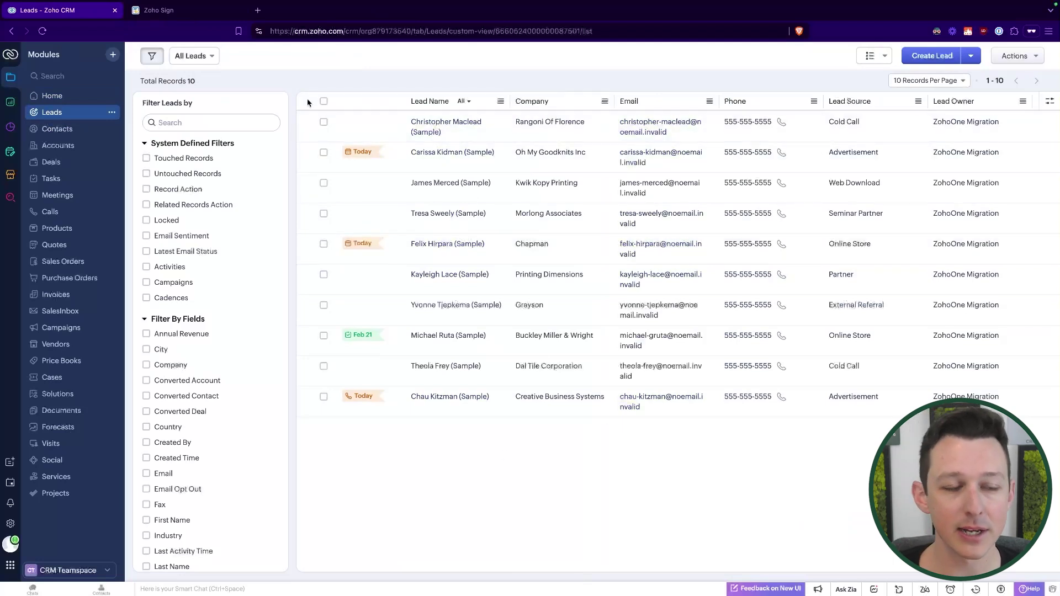
Glance at the Zoho Sign tab, then return to the CRM Leads list
left_click(171, 14)
left_click(88, 11)
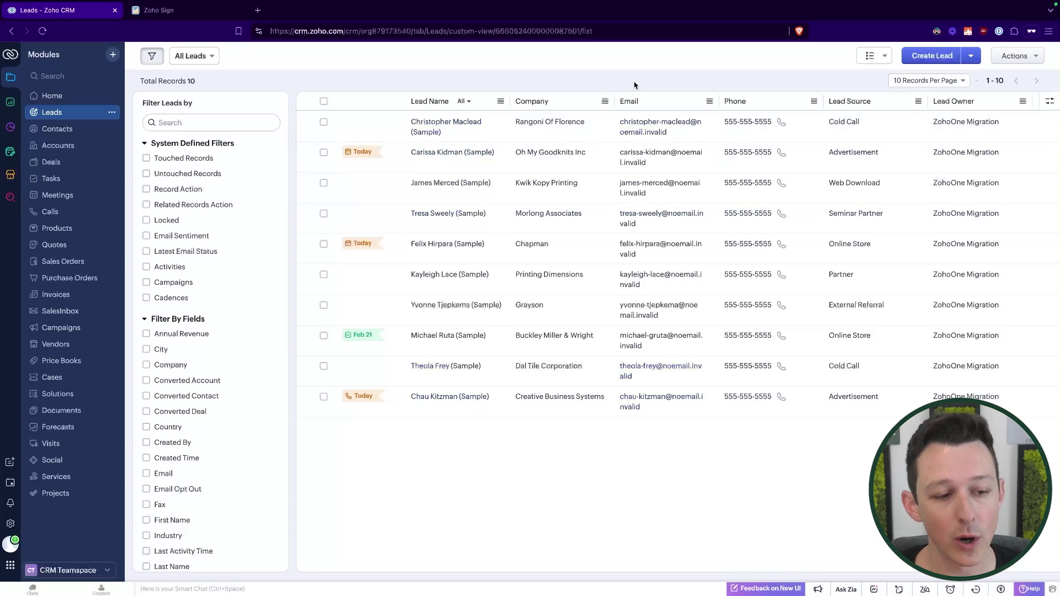
Open the CRM Company Details settings through the profile panel and Setup
left_click(10, 544)
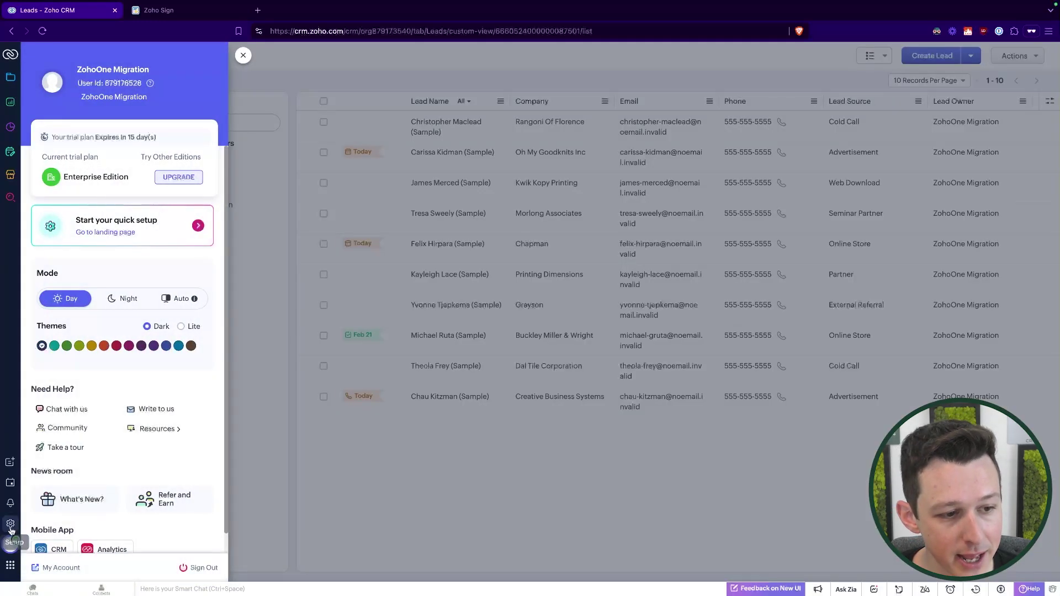
left_click(11, 525)
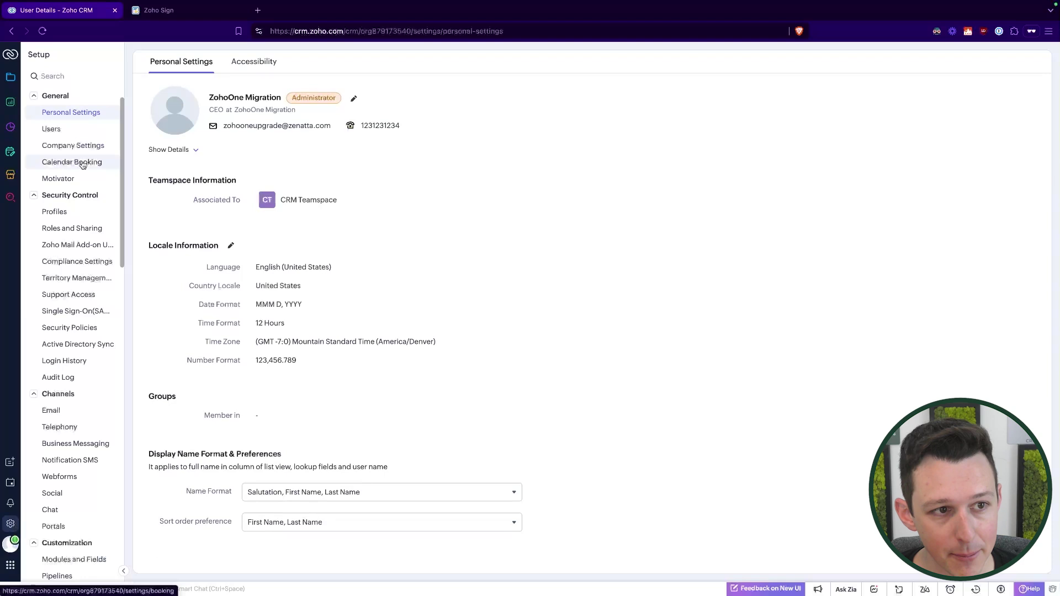
left_click(85, 145)
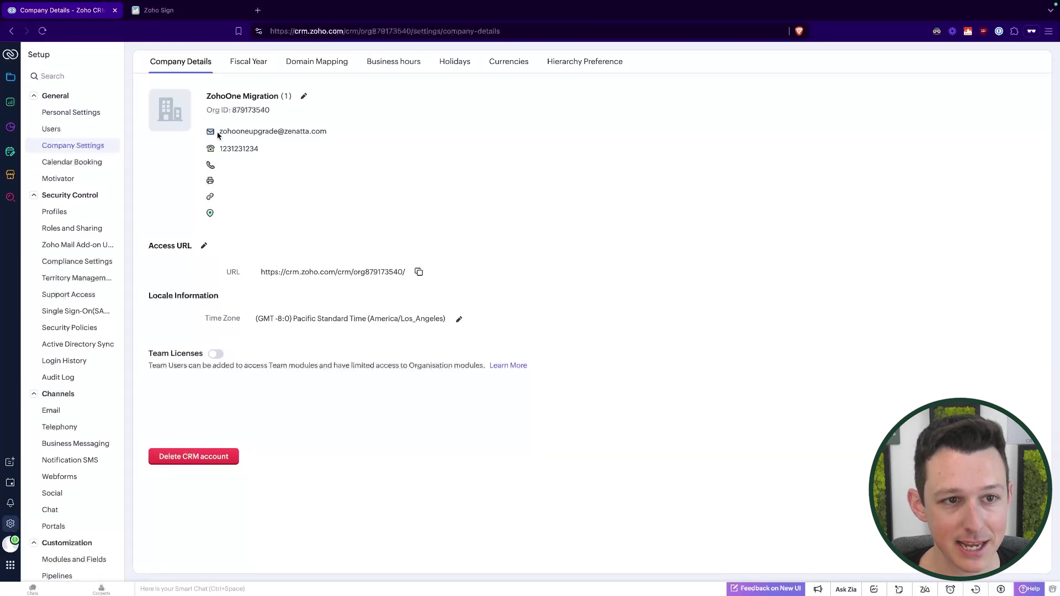
Review the company name and Super Admin choices, cancel without saving, and go to Zoho Sign
left_click(305, 96)
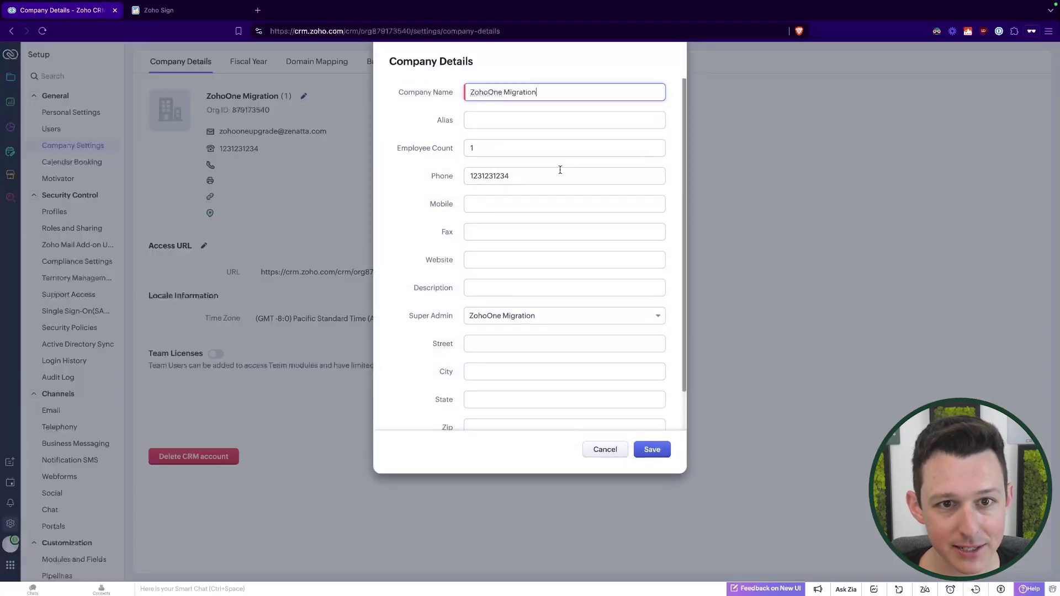
scroll(560, 170, "down", 1)
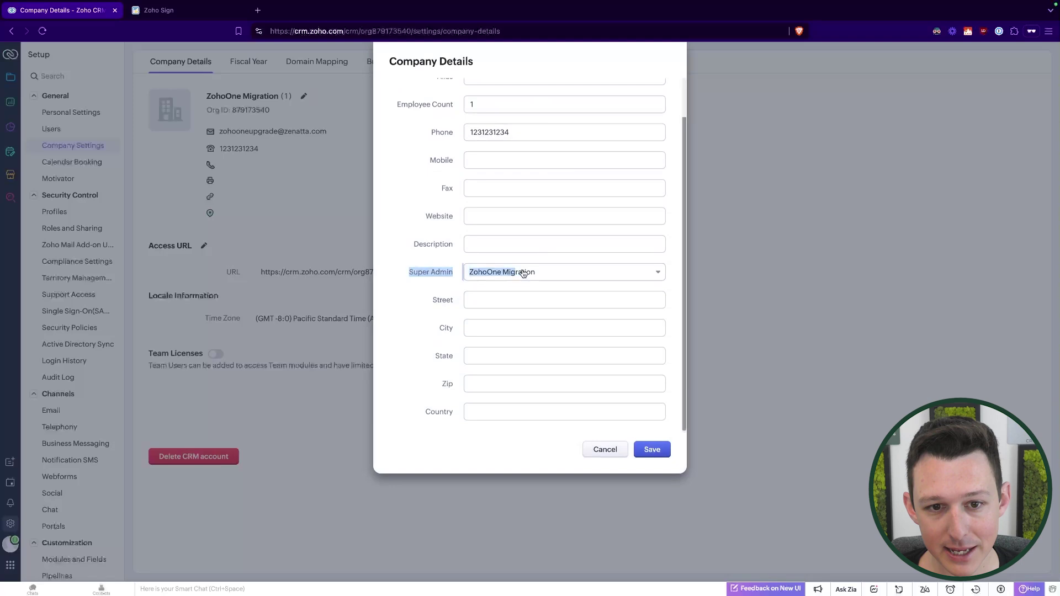
left_click(553, 272)
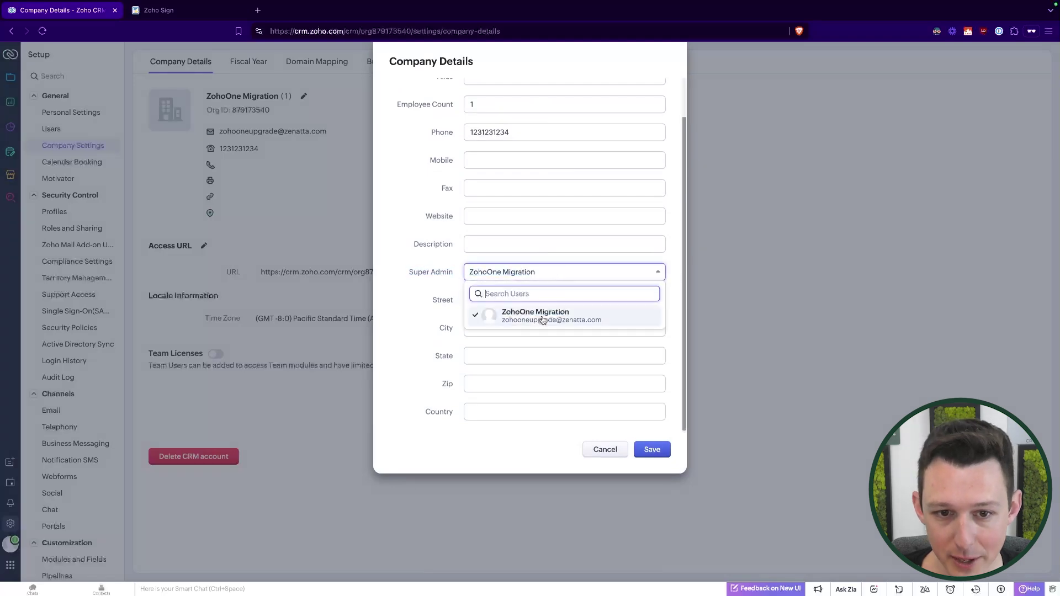
left_click(421, 306)
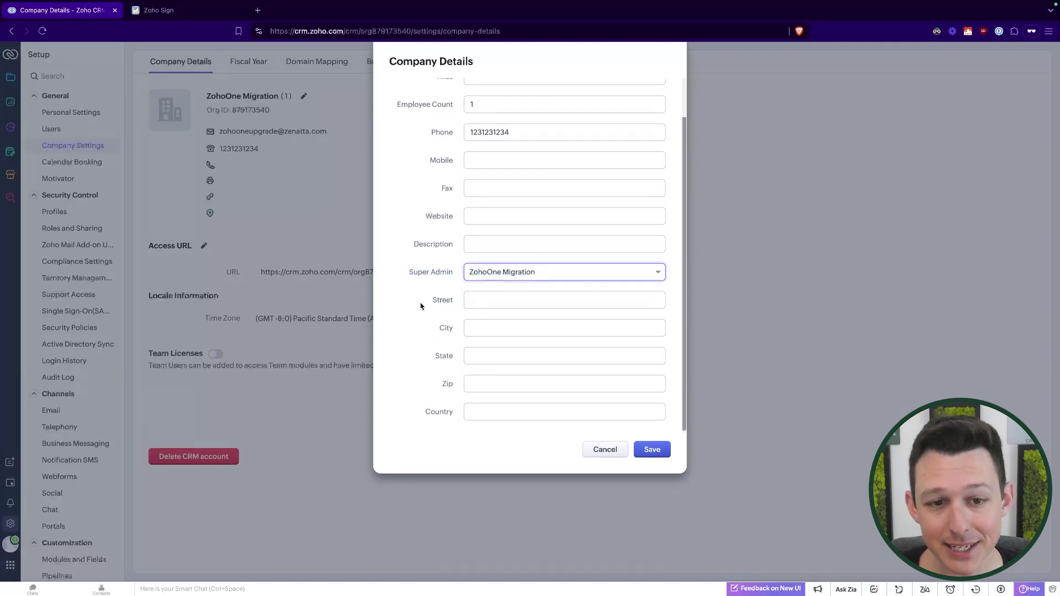
left_click(611, 449)
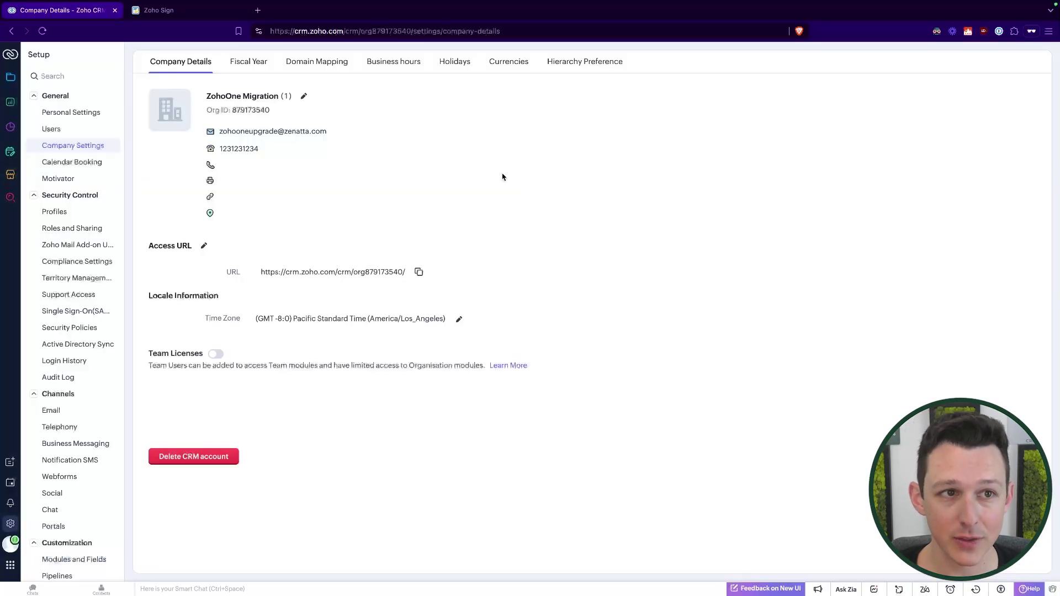
left_click(224, 14)
mouse_move(20, 271)
left_click(60, 280)
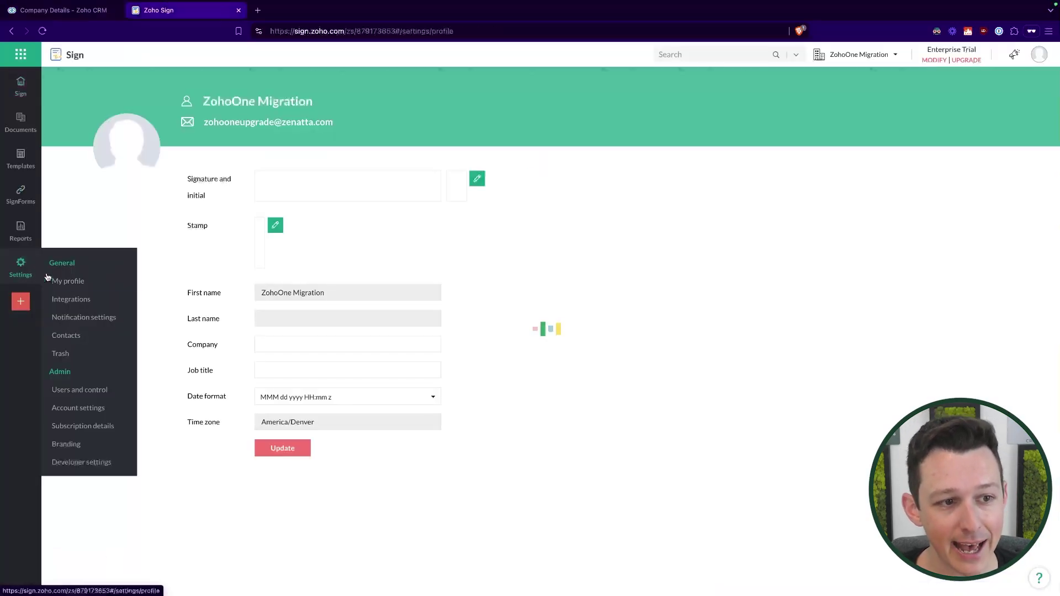
left_click(74, 407)
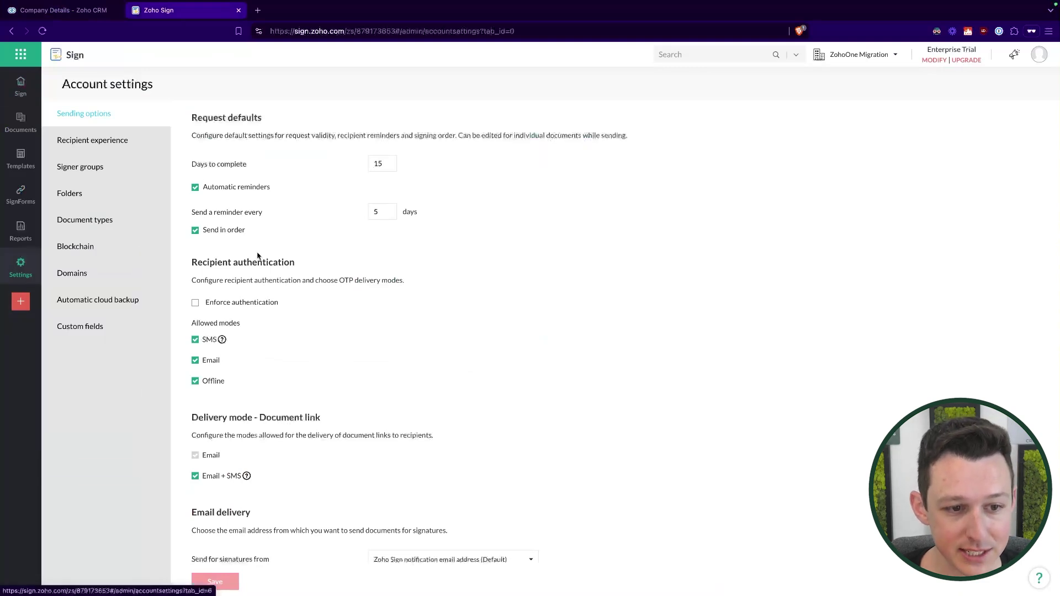
scroll(258, 214, "down", 1)
left_click(95, 16)
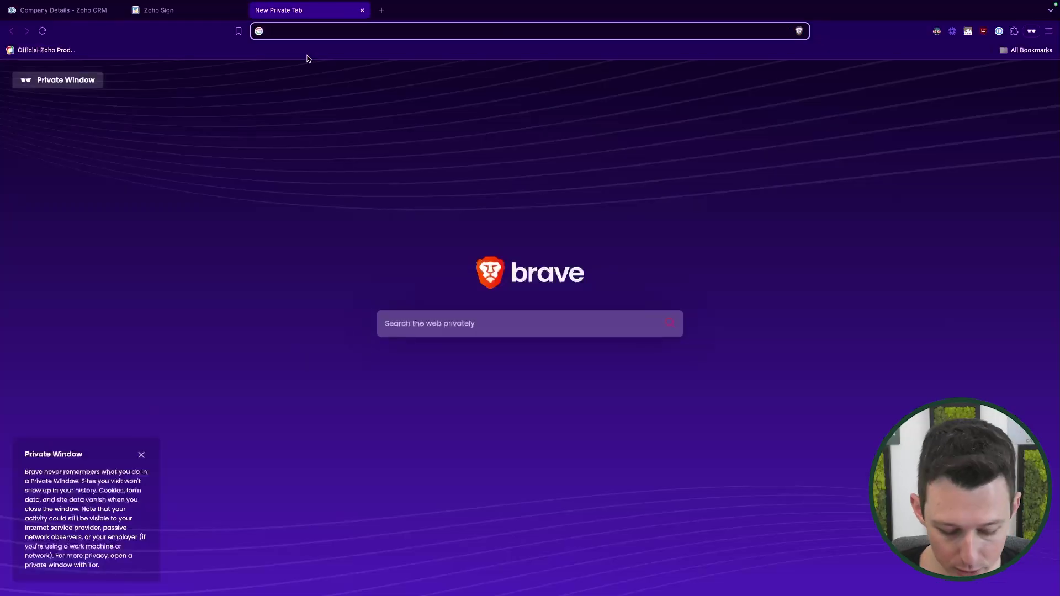
Load one.zoho.com from the address bar suggestion and recheck the CRM company name
type("one.zoho.com")
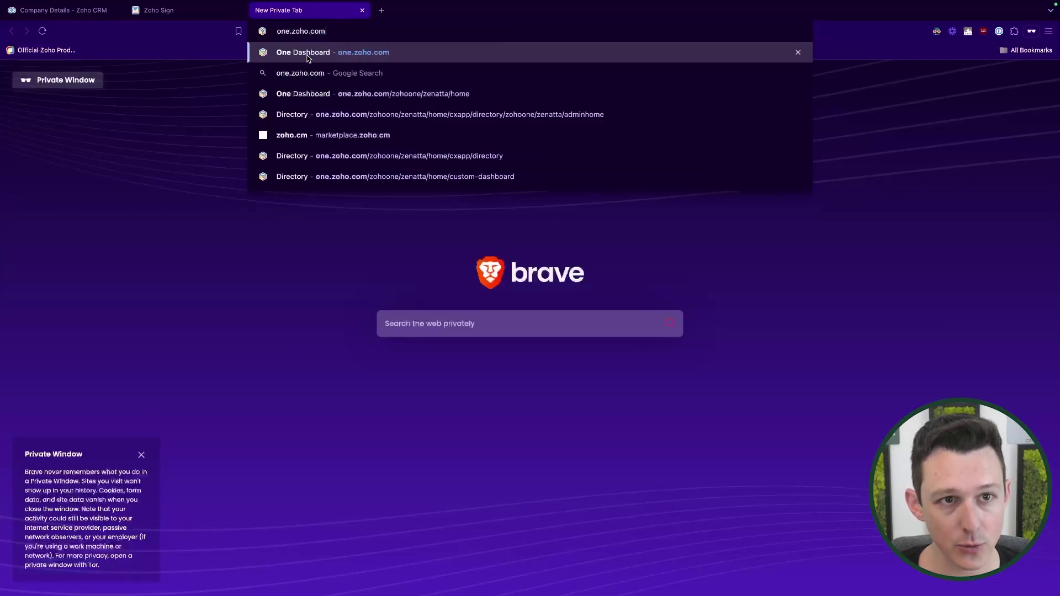
left_click(307, 58)
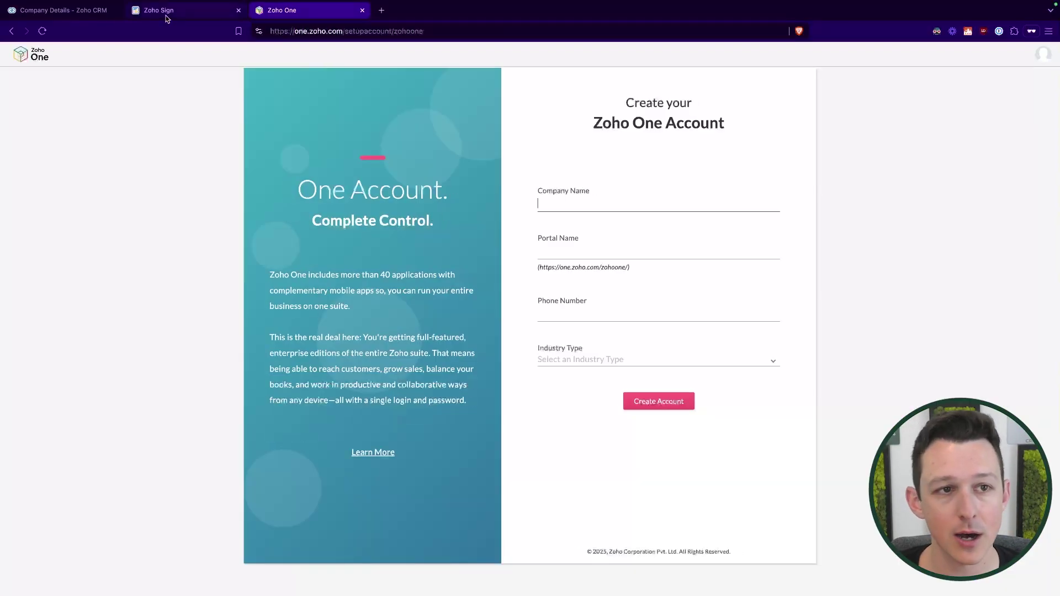
left_click(85, 11)
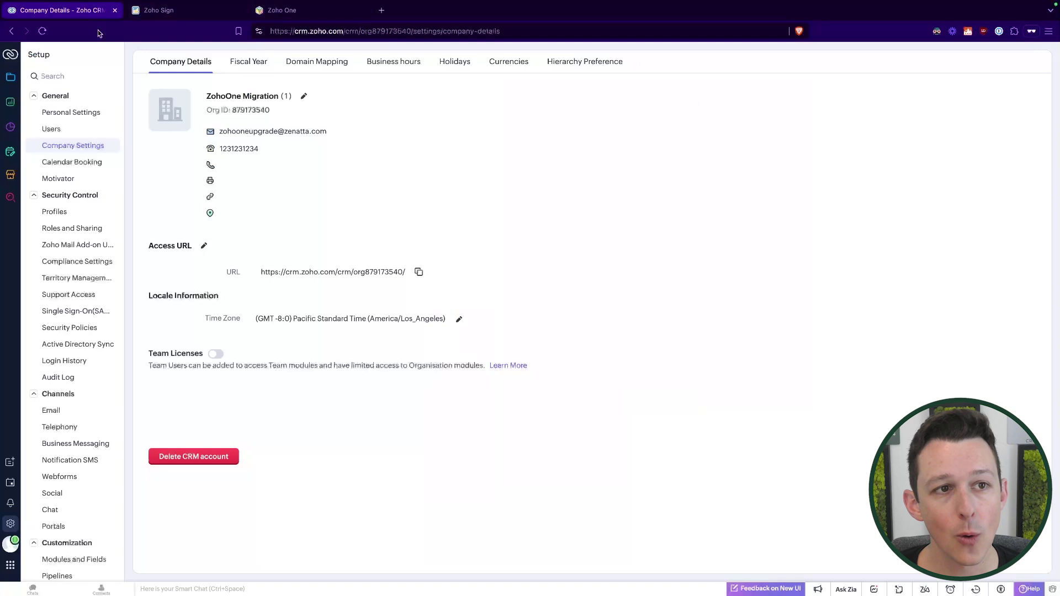
left_click_drag(345, 133, 295, 108)
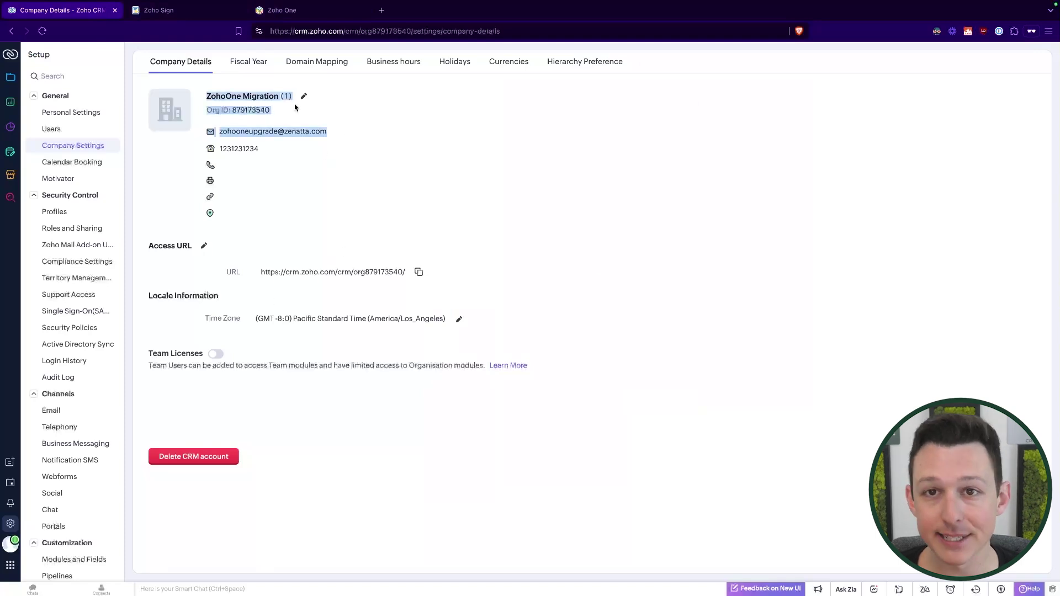
left_click(510, 154)
Review the Zoho One signup form's company and portal name fields
left_click(343, 7)
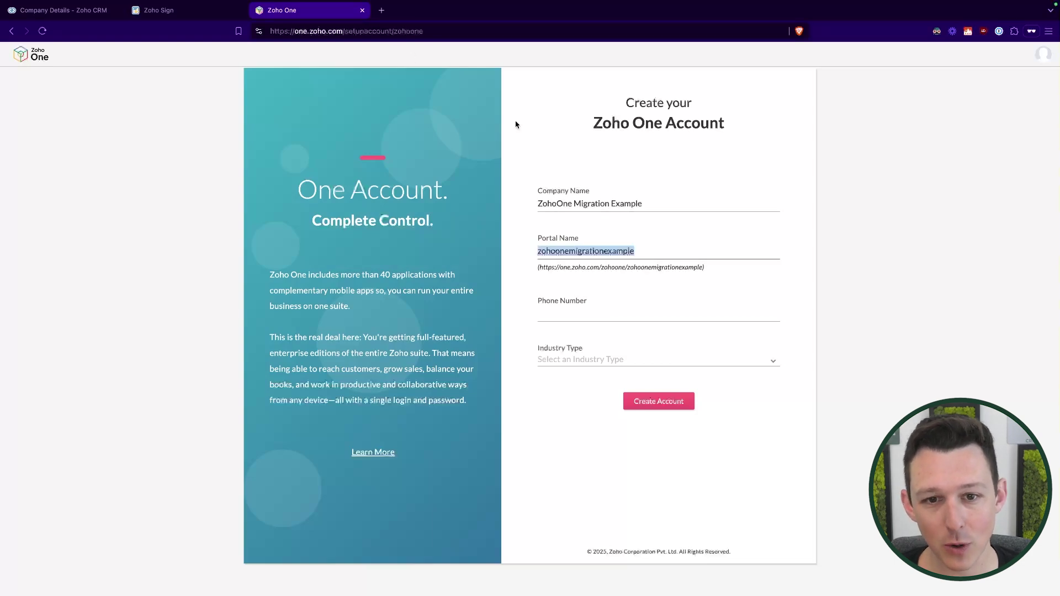
left_click(445, 30)
left_click(588, 251)
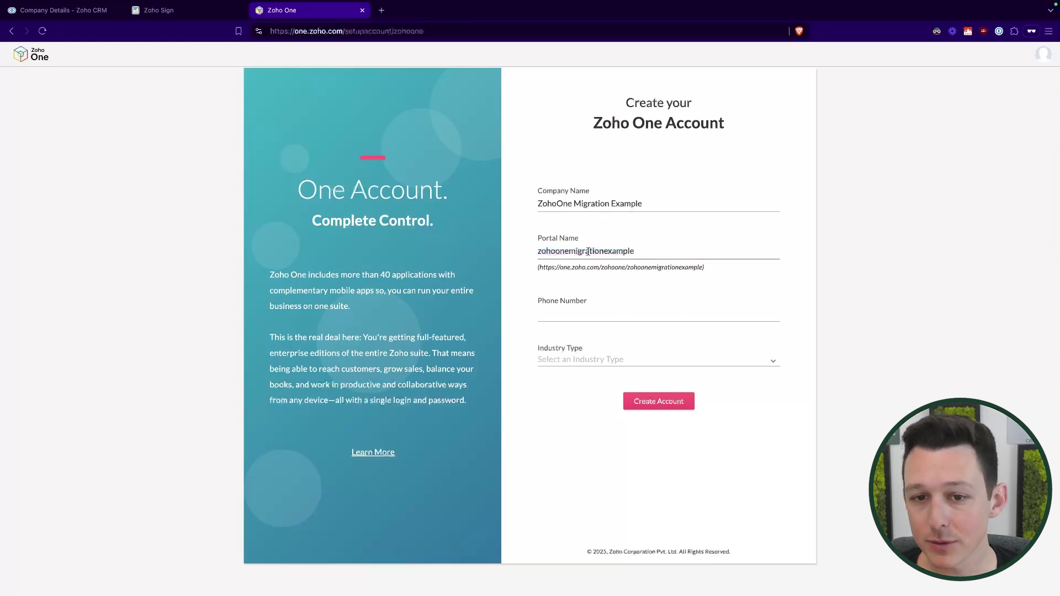
left_click(594, 120)
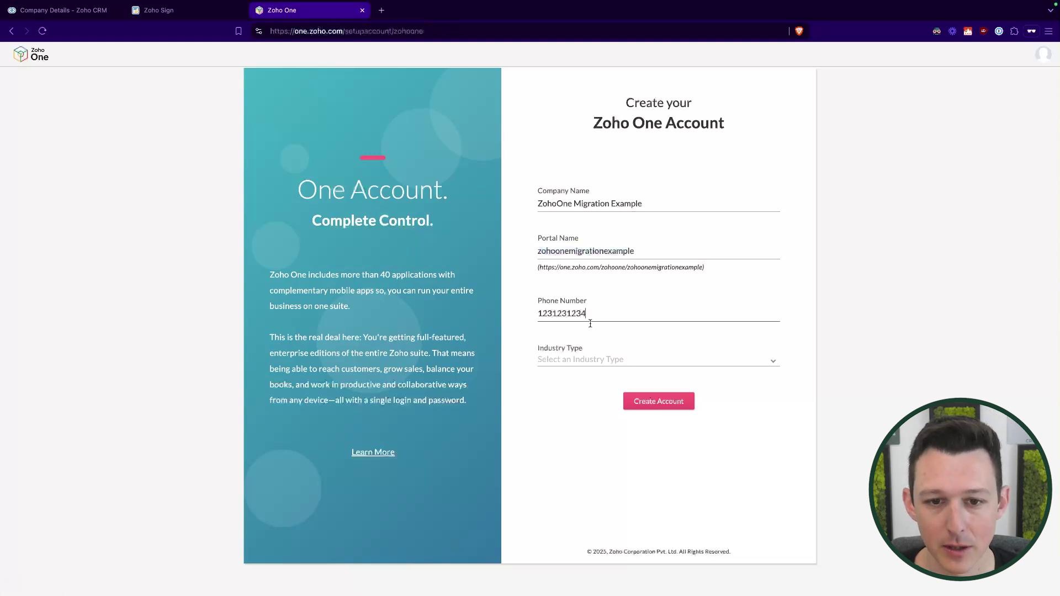
Choose Information Technology and Services industry, set portal 'zonemigrationexample', and create the account
left_click(584, 366)
left_click(586, 376)
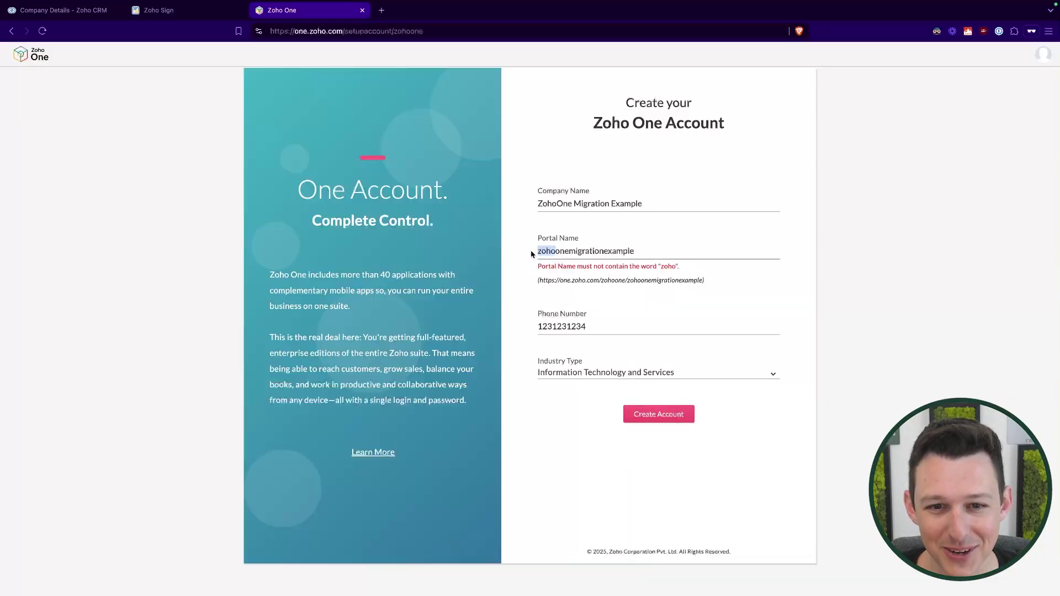
type("z")
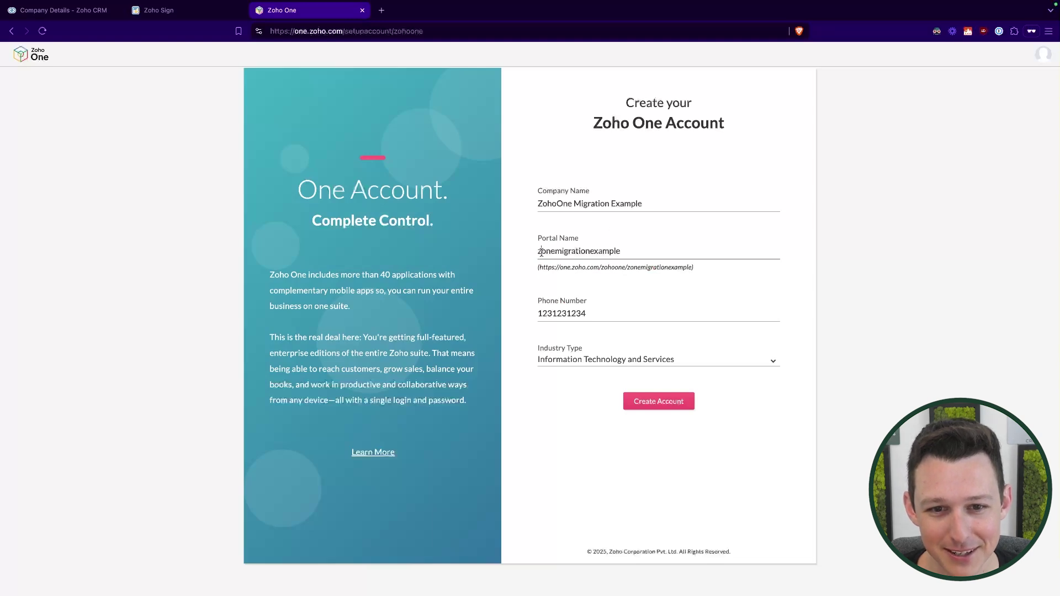
left_click(675, 402)
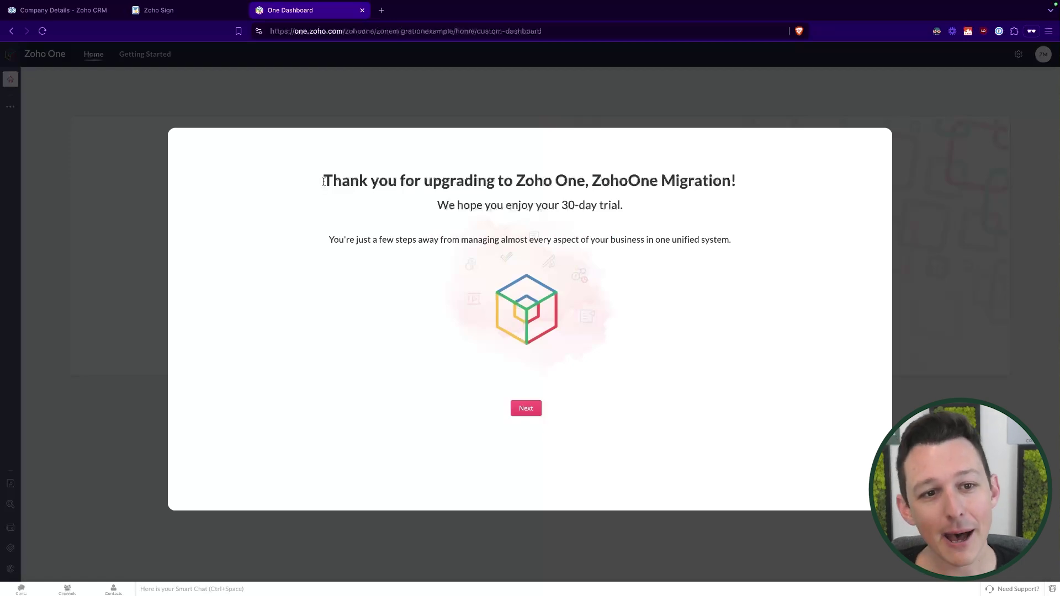
Move past the 30-day trial welcome message with Next
left_click_drag(324, 182, 547, 185)
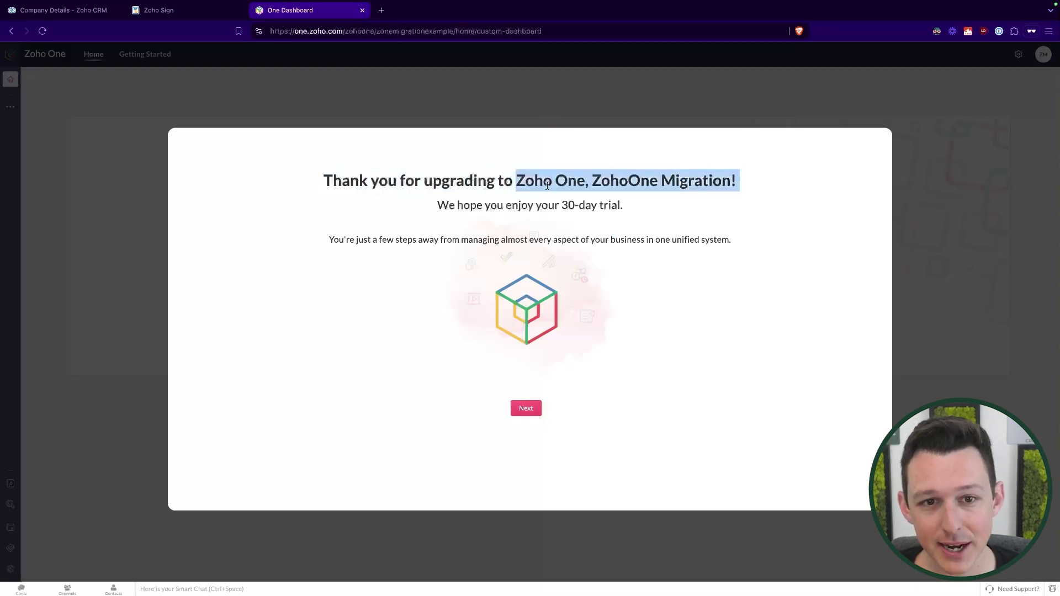
left_click(530, 186)
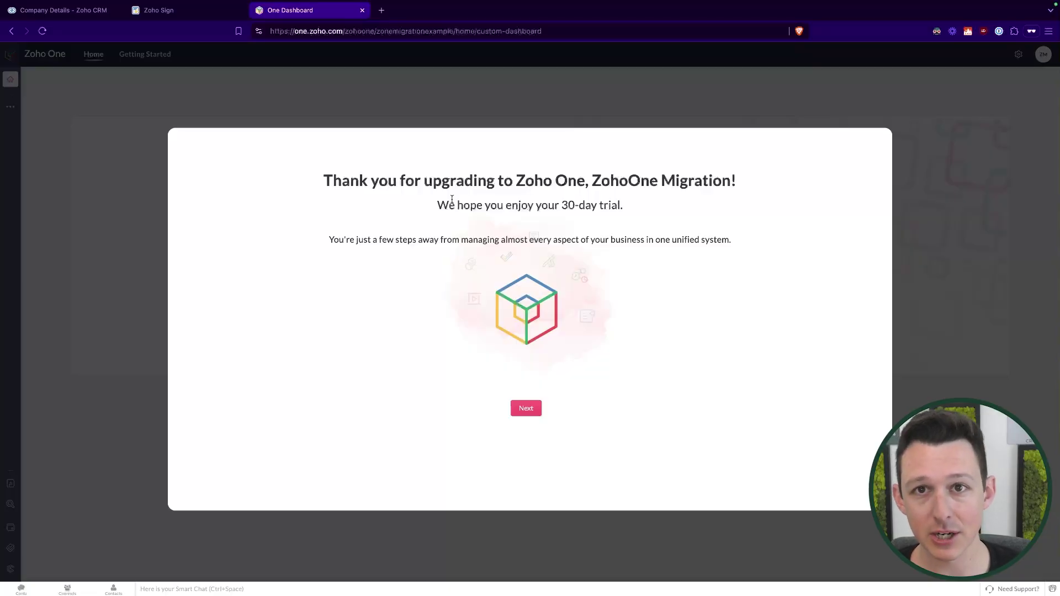
left_click(526, 409)
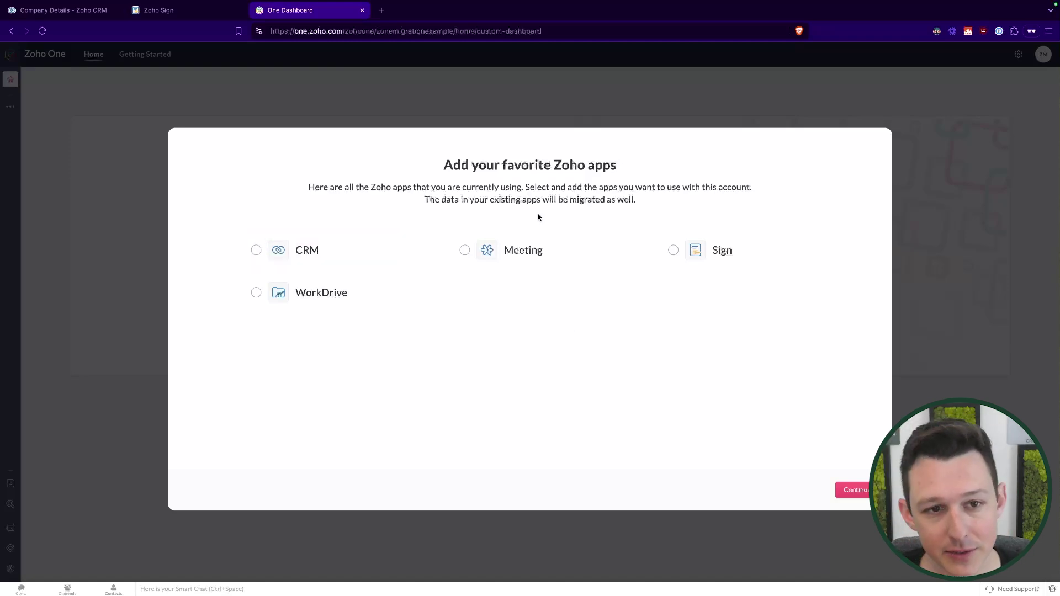
Select CRM, WorkDrive, Meeting and Sign for migration and continue
left_click_drag(447, 170, 628, 209)
left_click(629, 214)
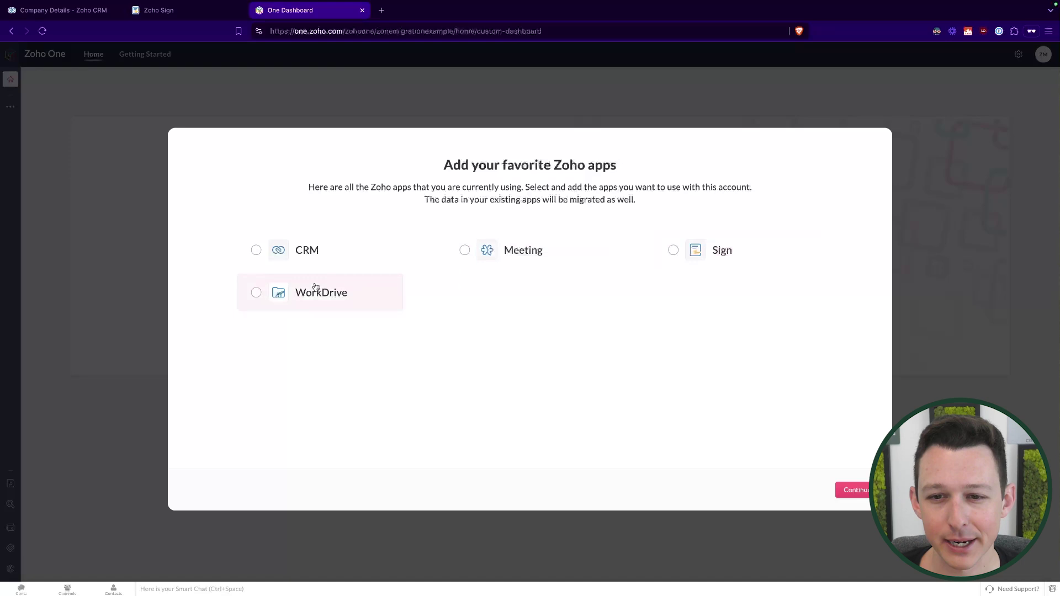
left_click(257, 252)
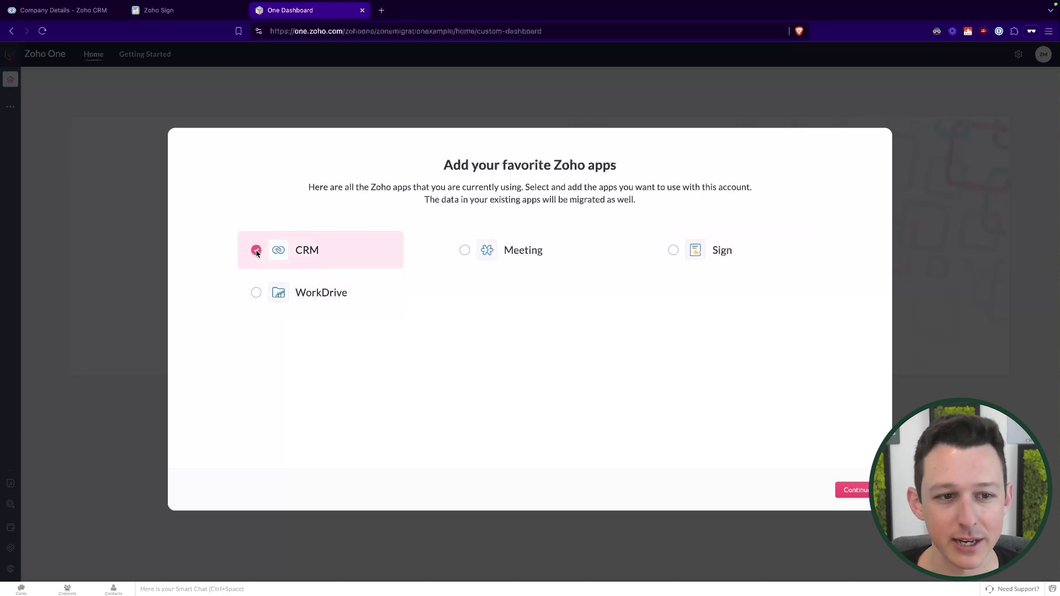
left_click(256, 292)
left_click(464, 250)
left_click(673, 250)
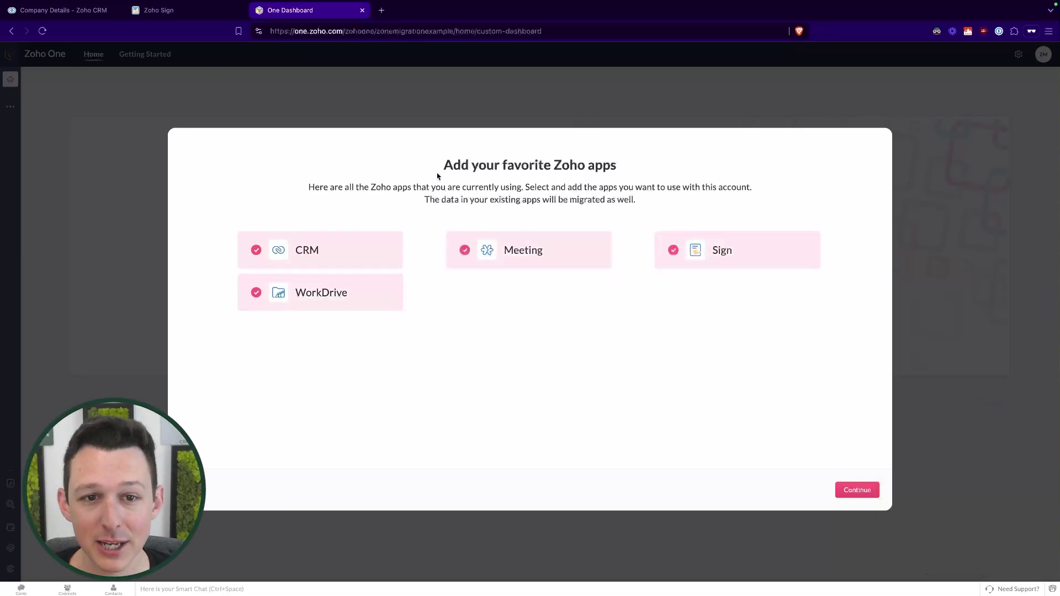
left_click_drag(439, 166, 615, 167)
left_click(614, 169)
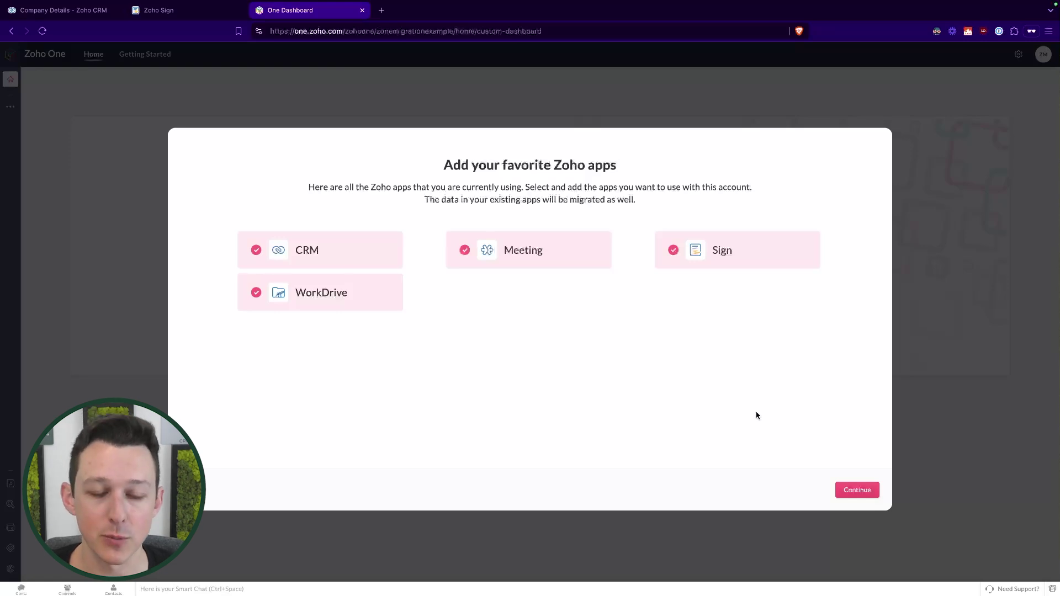
left_click(859, 490)
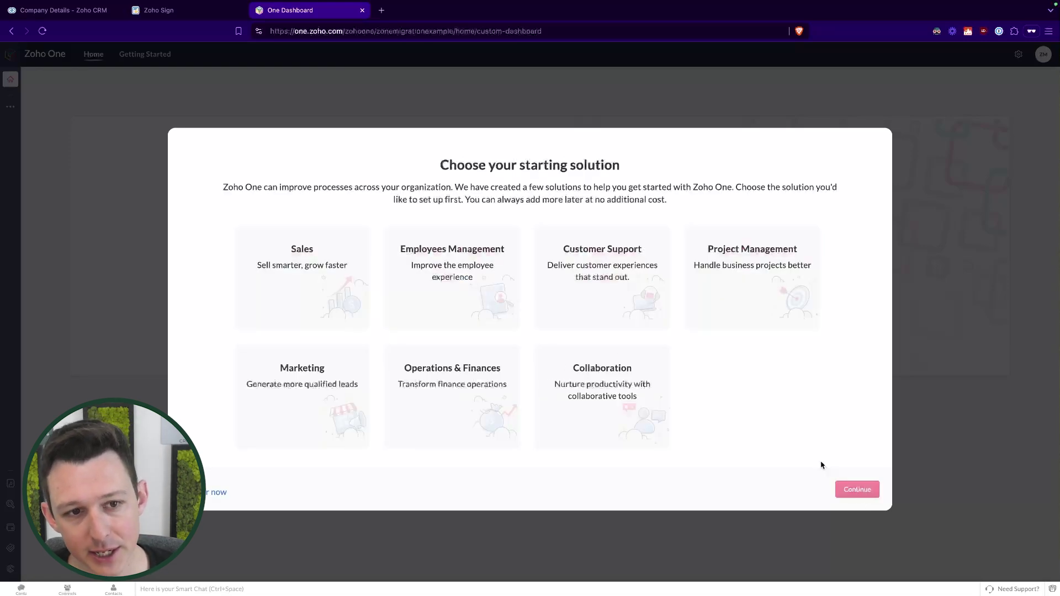
Skip the starting solution choice to finish onboarding
left_click_drag(442, 165, 627, 171)
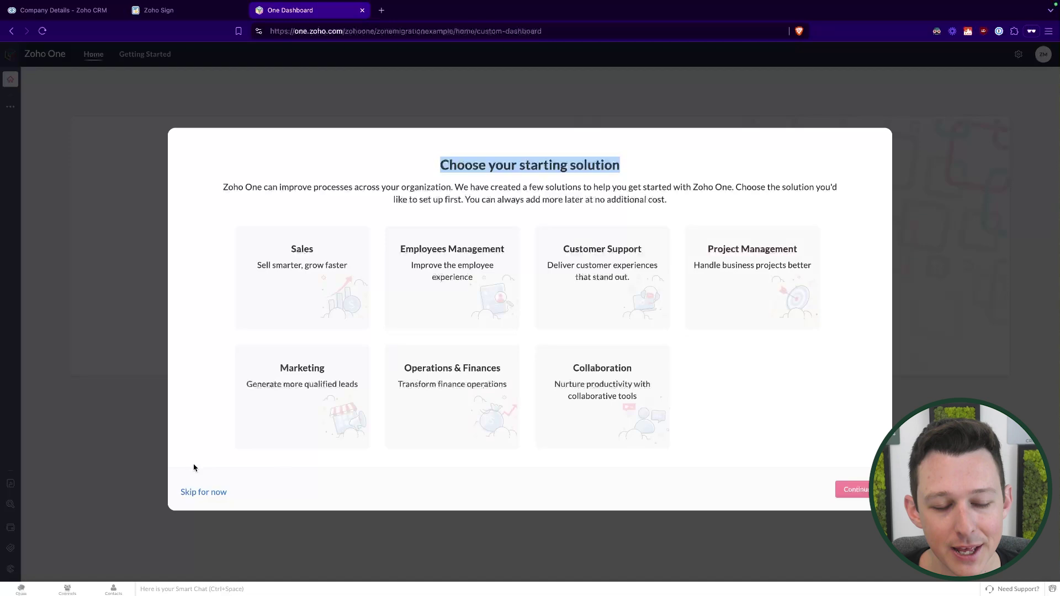
left_click(707, 354)
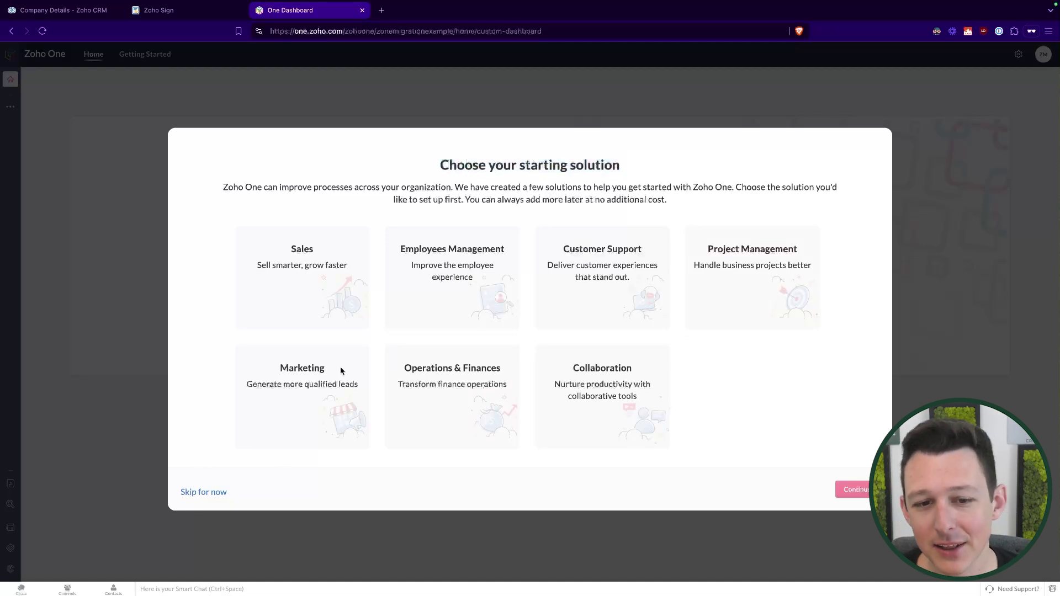
left_click(206, 491)
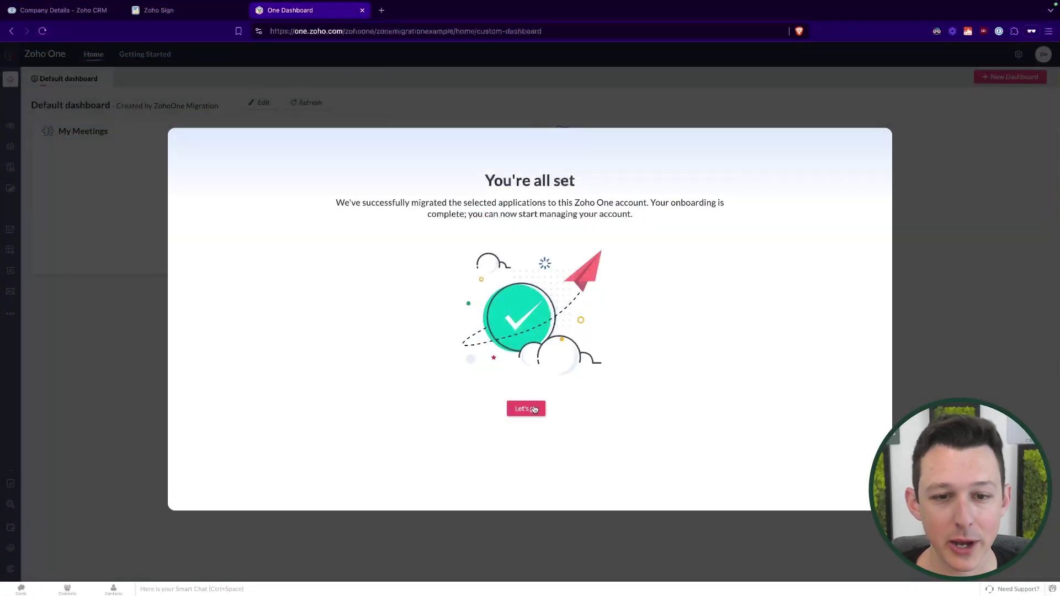
Dismiss the all-set message and advance the tour past pinned and recent apps to Launcher (4/8)
left_click(534, 408)
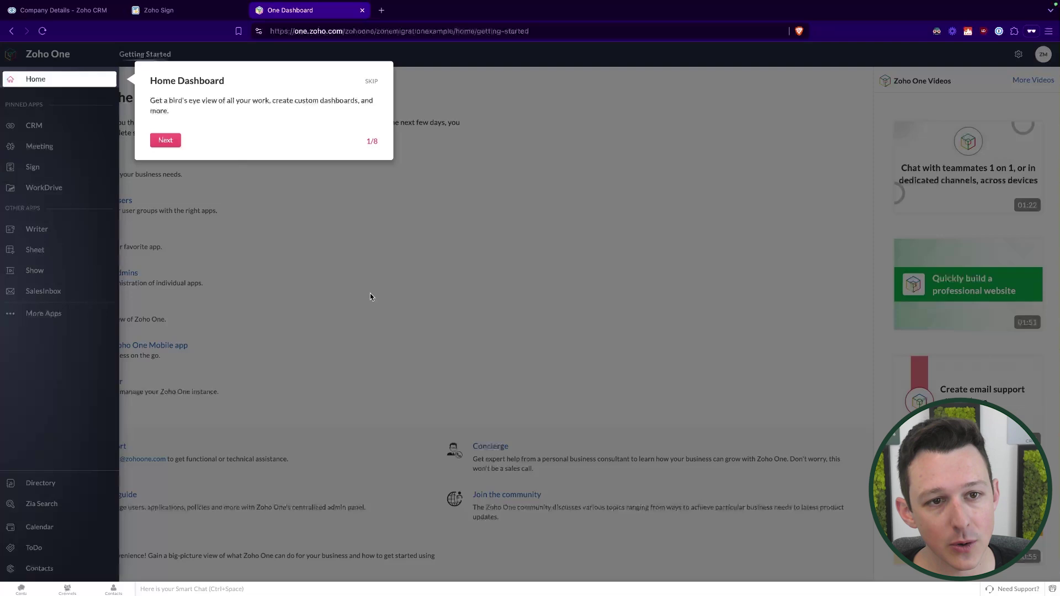
left_click(169, 142)
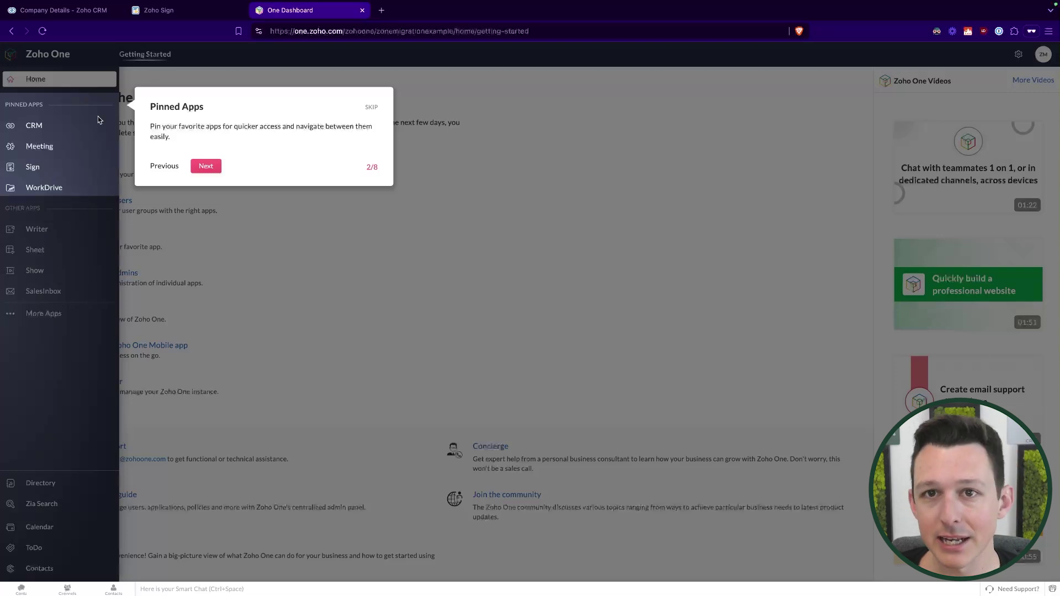
left_click(205, 167)
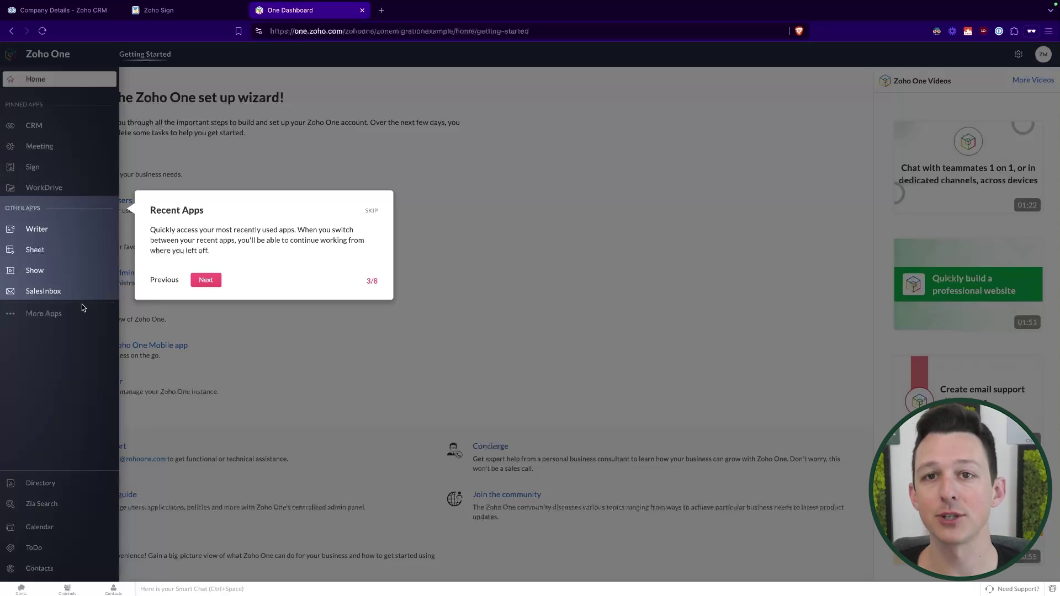
left_click(206, 282)
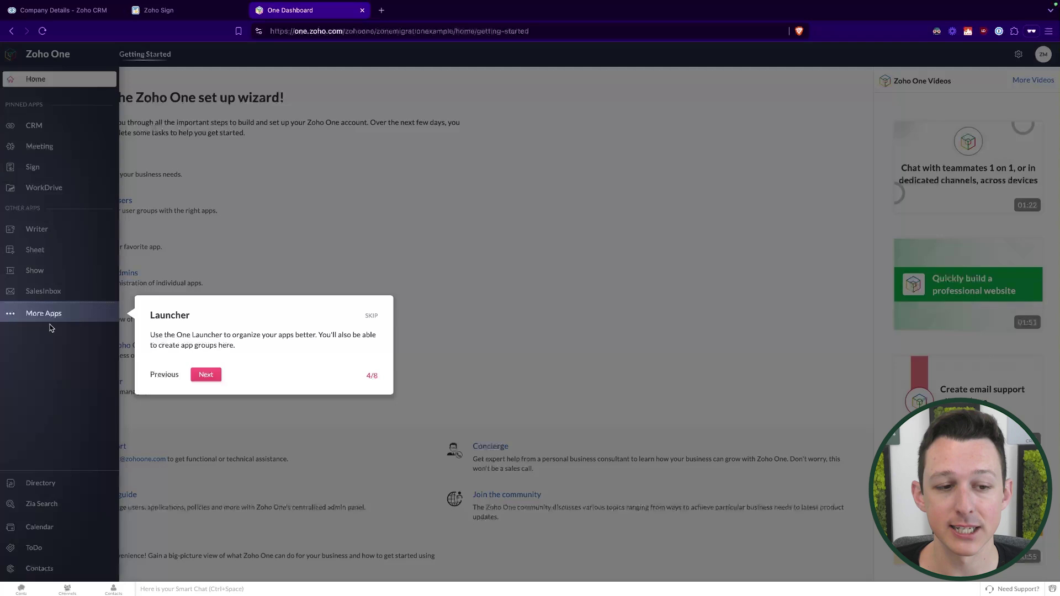
Step the tour through Directory, Zia Search, settings and personal settings (8/8), then finish it
left_click(206, 374)
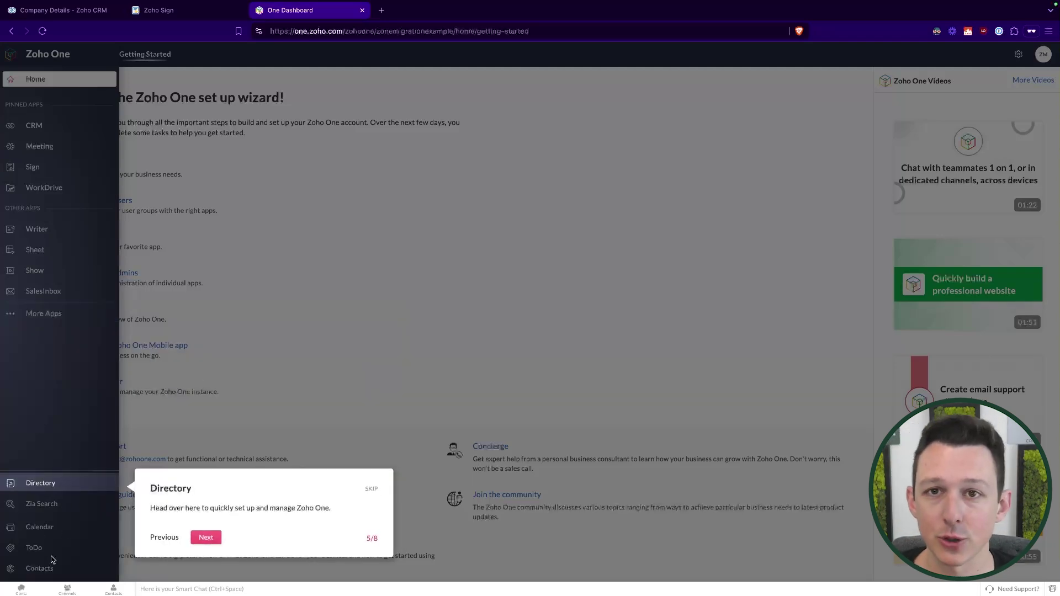
left_click(206, 539)
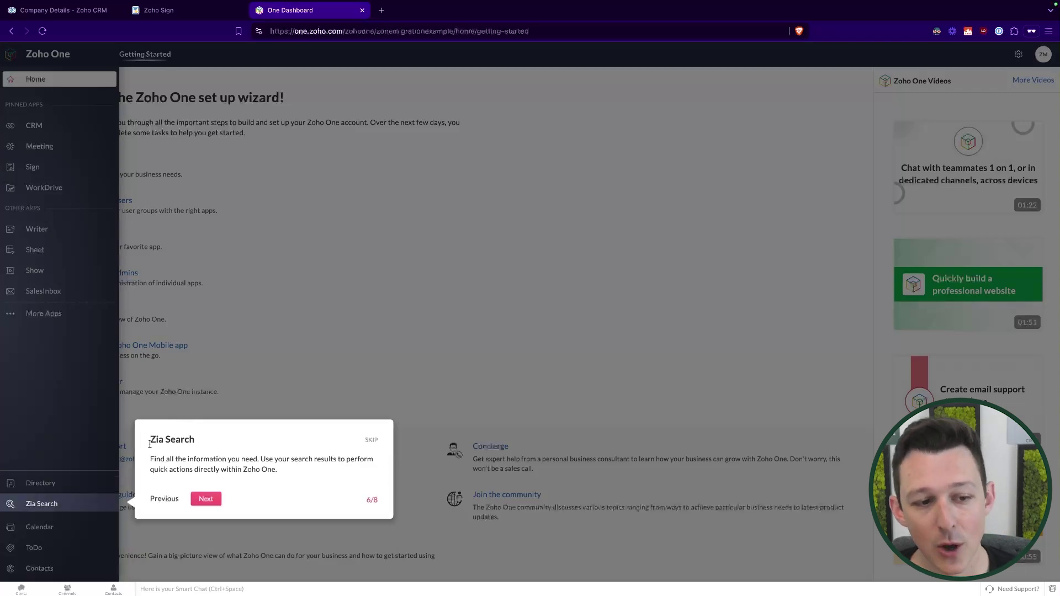
left_click_drag(149, 443, 276, 473)
left_click(291, 476)
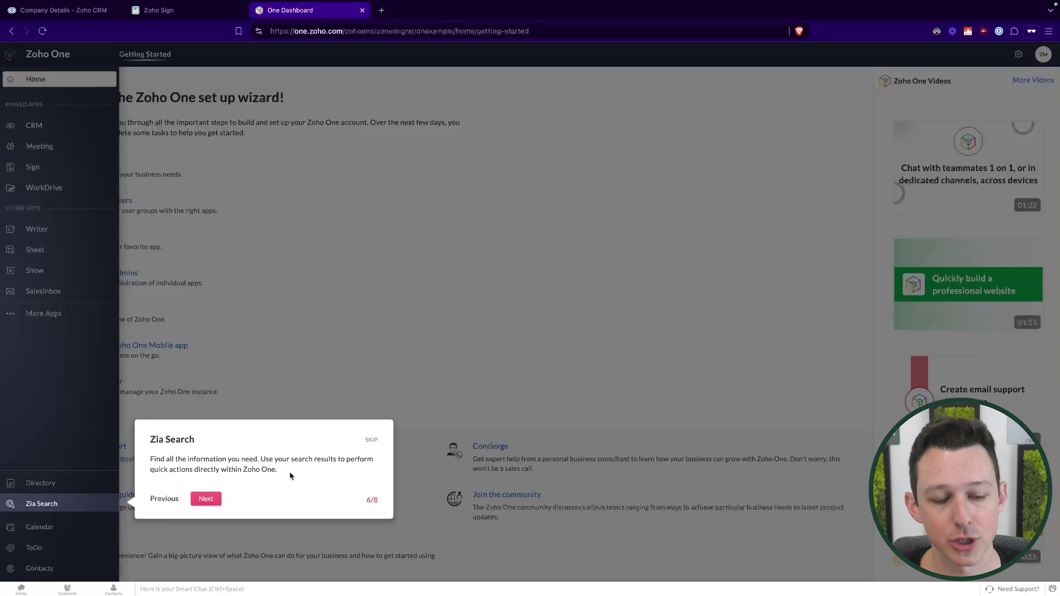
left_click(211, 499)
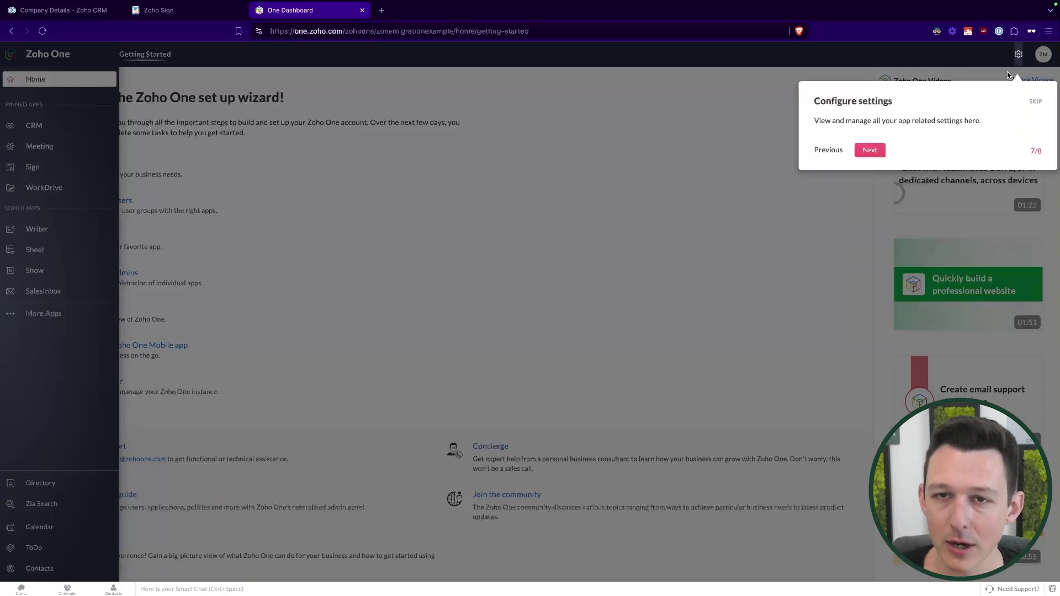
left_click(875, 151)
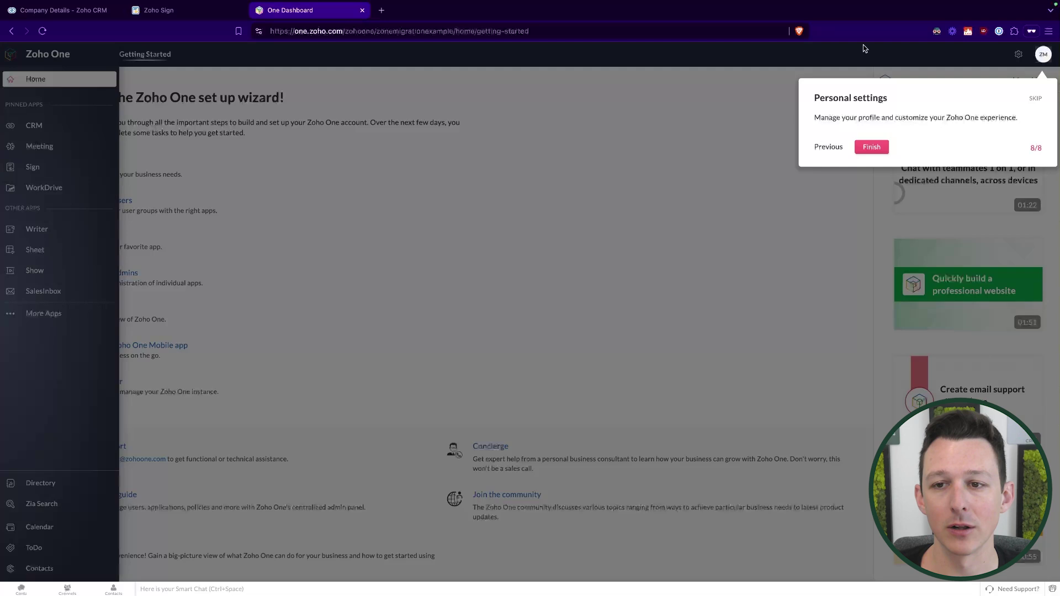
left_click(869, 147)
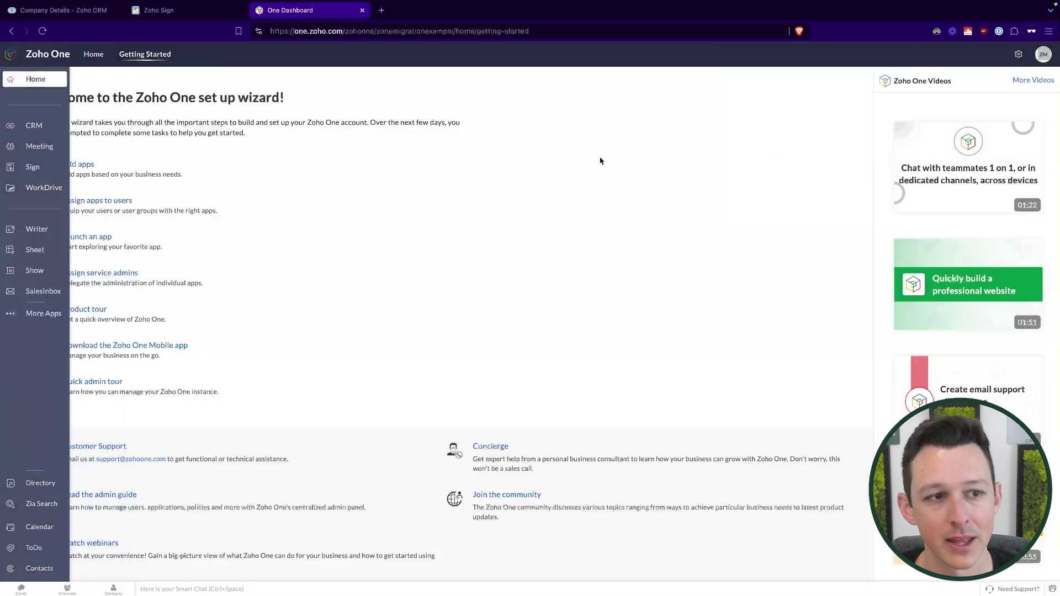
Open Directory's Applications list and browse the Add Application catalogue of Zoho Apps (Campaigns, Books, Cliq, Desk)
left_click(1017, 53)
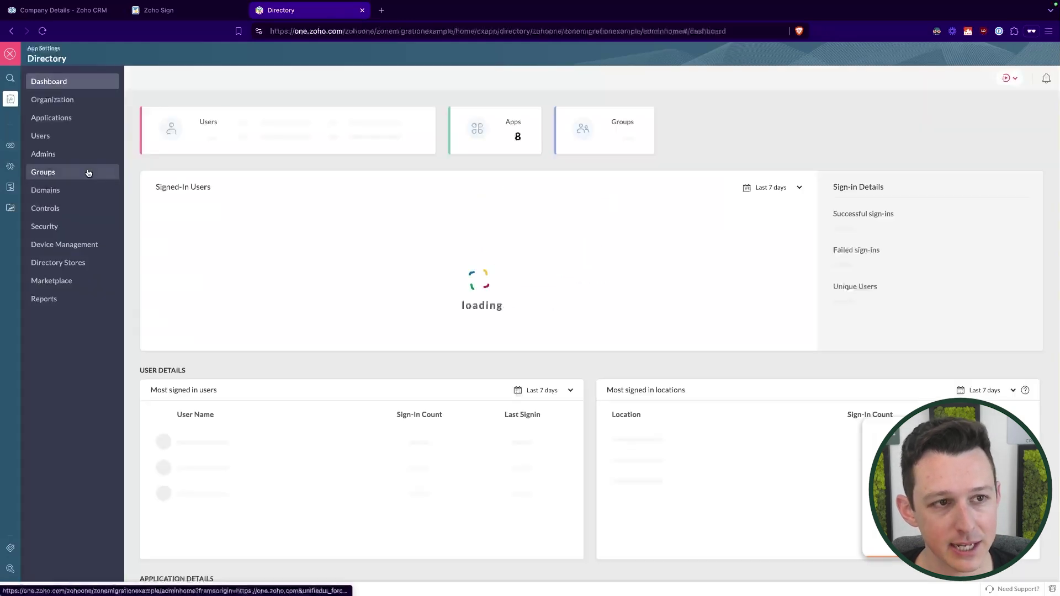
left_click(87, 121)
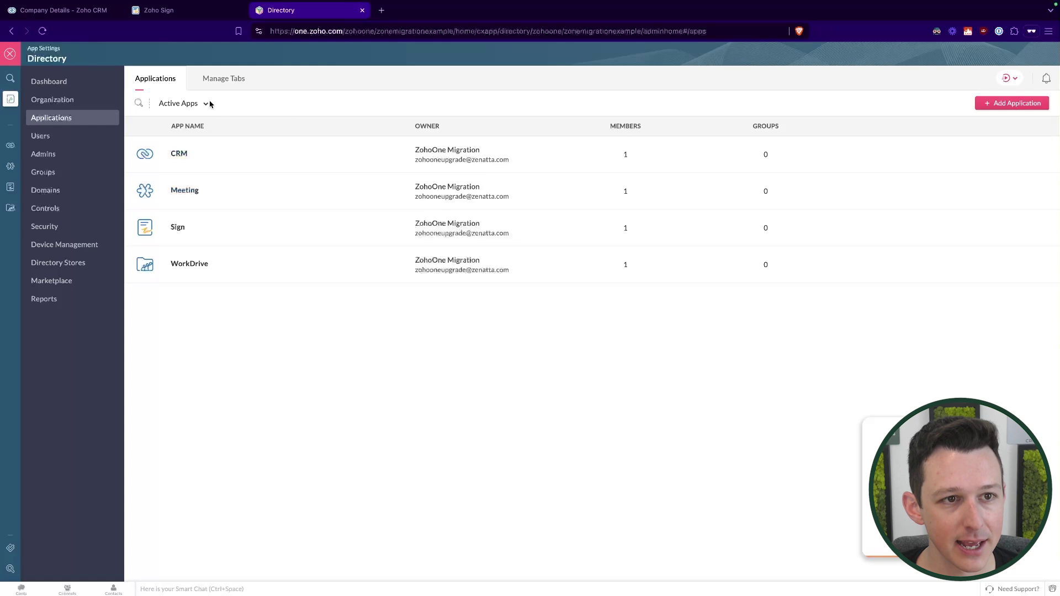
left_click(983, 105)
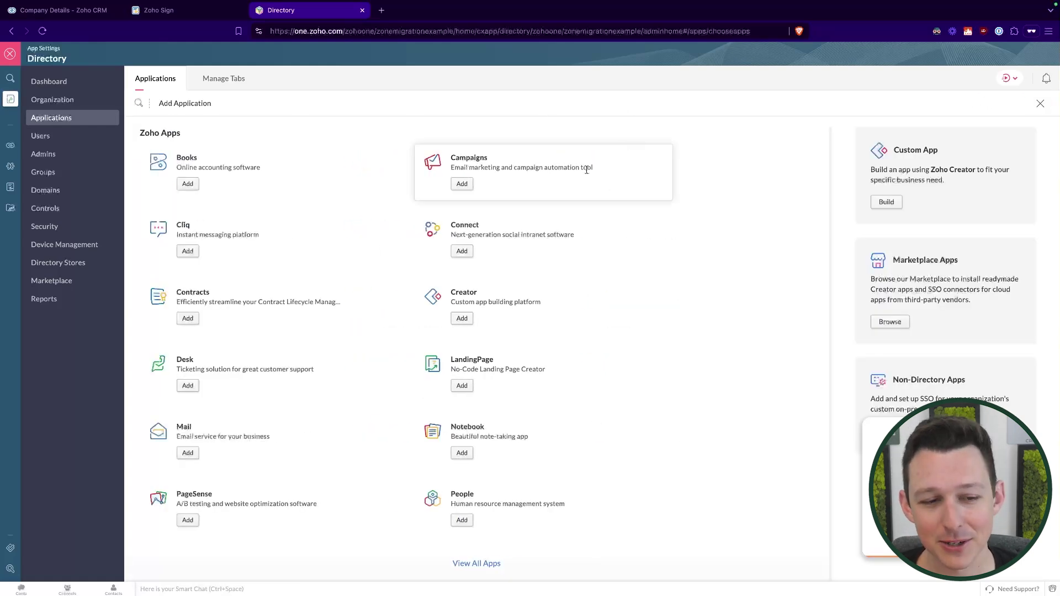
scroll(334, 197, "down", 2)
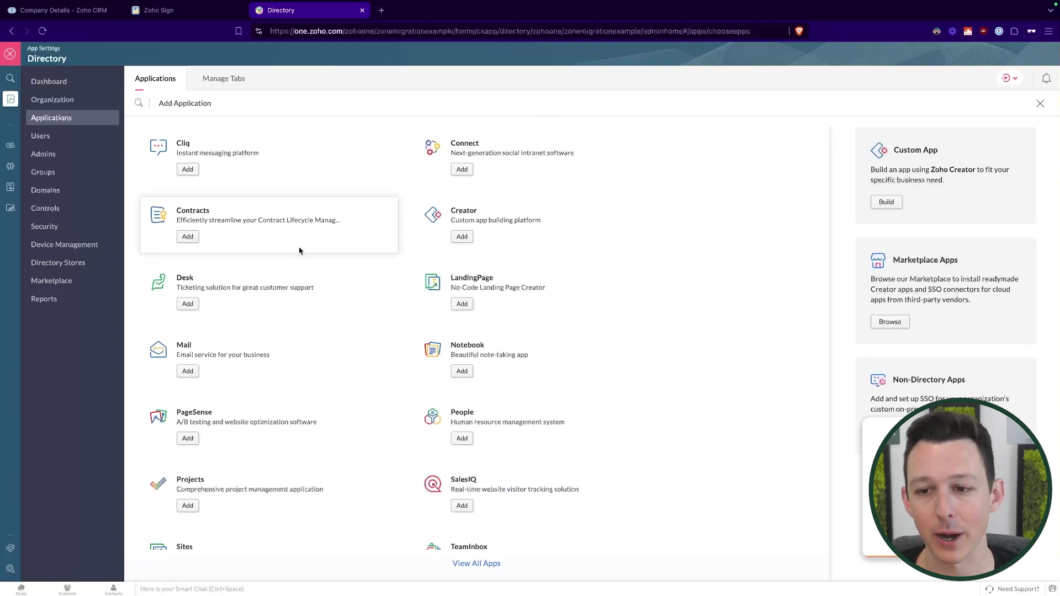
scroll(461, 226, "up", 2)
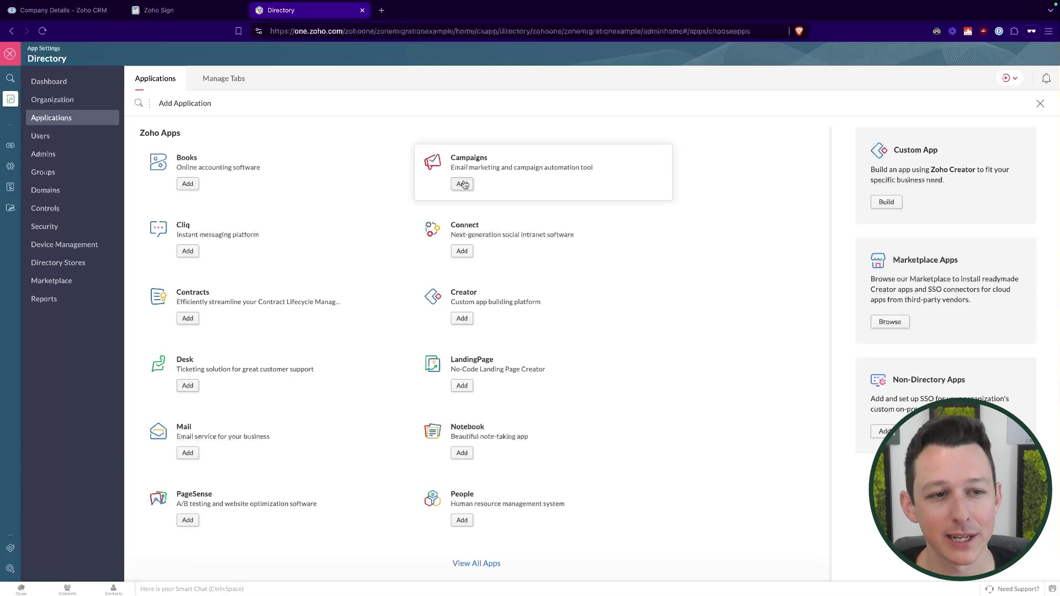
Add Campaigns to the organization and acknowledge the success message
left_click(463, 184)
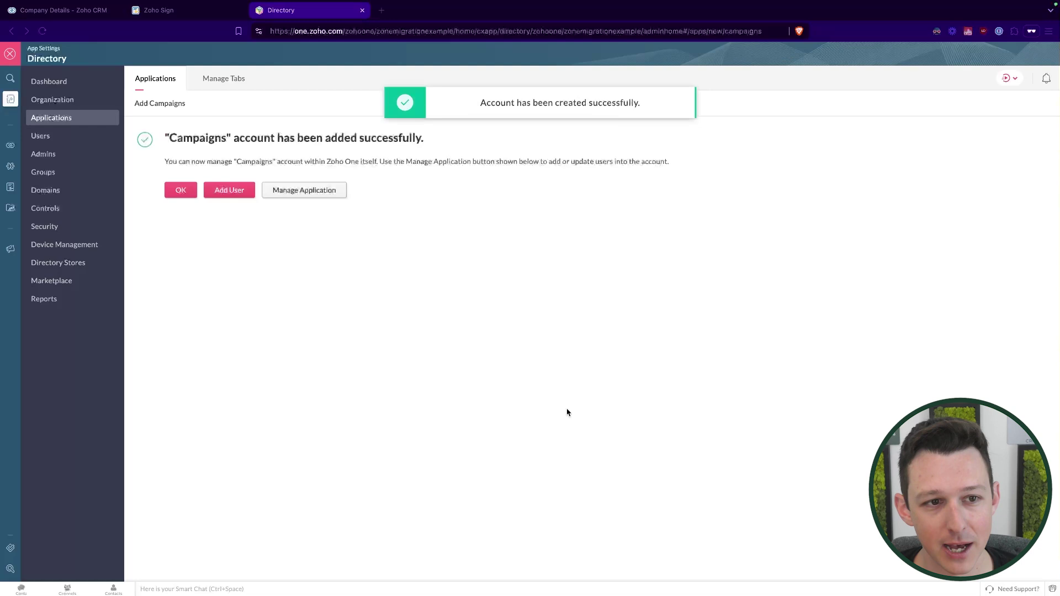
left_click(190, 189)
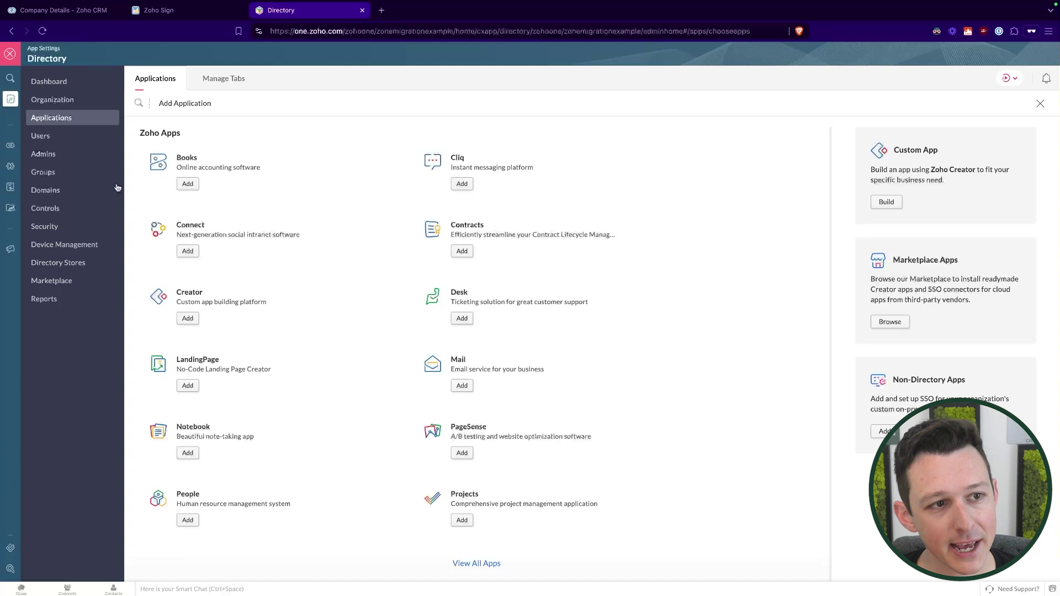
Open the owner's user profile and confirm no apps remain to assign beyond Campaigns, CRM, Meeting, Sign, WorkDrive
left_click(65, 136)
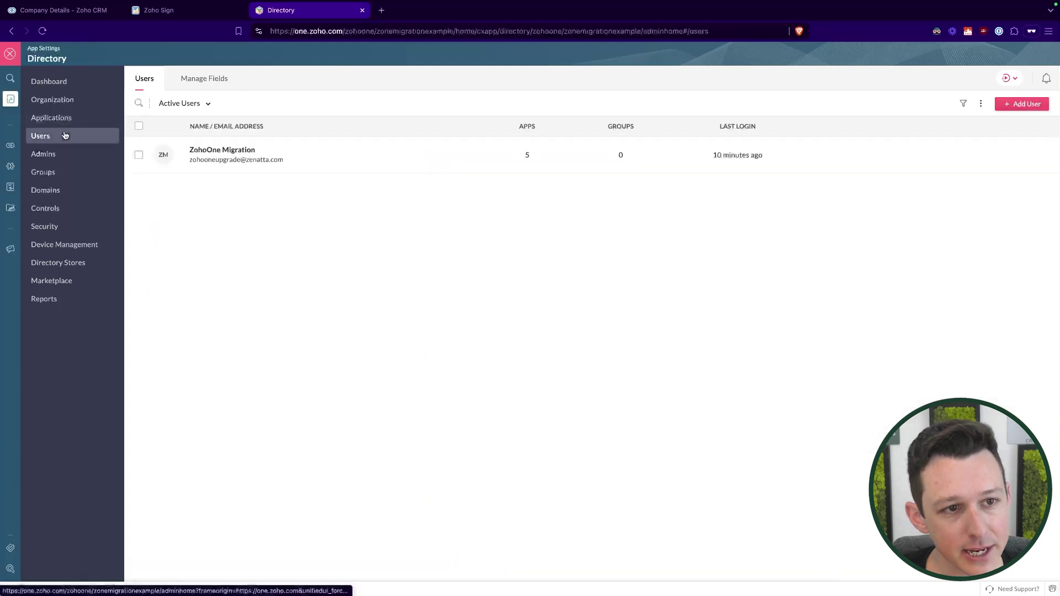
left_click(221, 150)
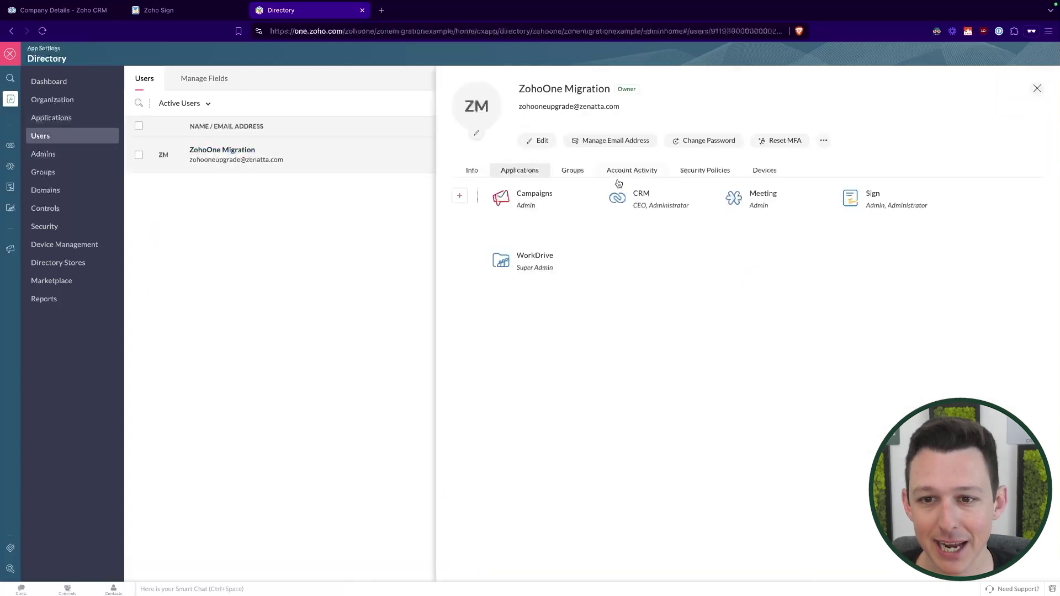
left_click(462, 197)
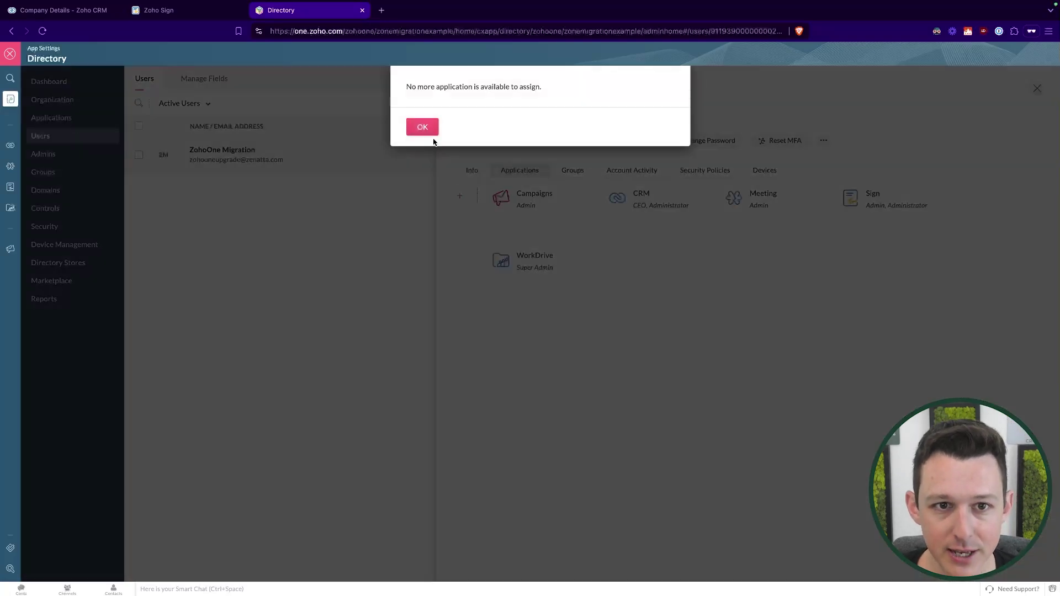
left_click(422, 128)
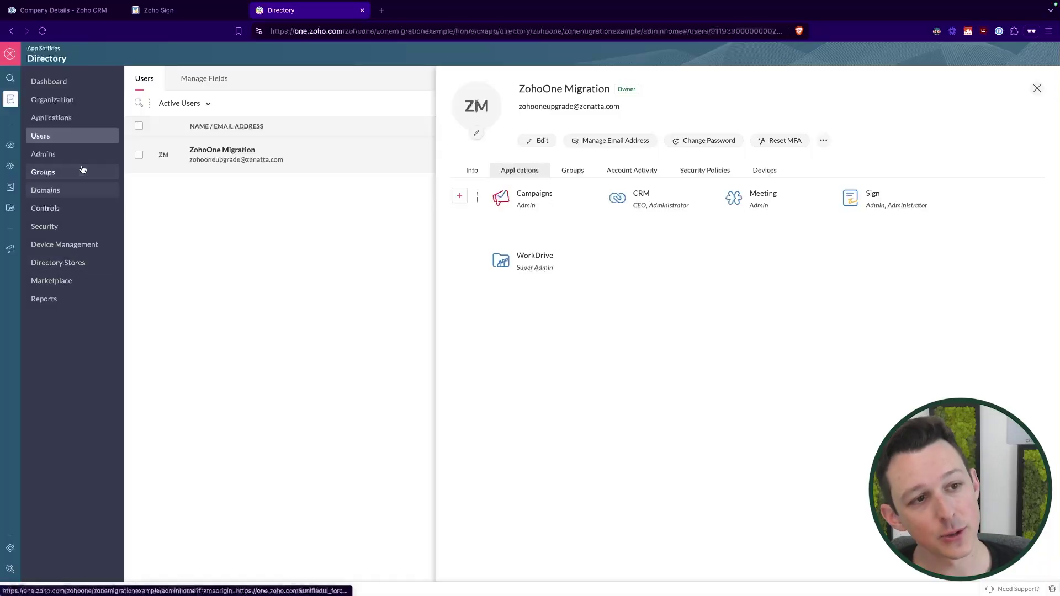
Open the Directory's Groups page, which has no groups yet
left_click(83, 172)
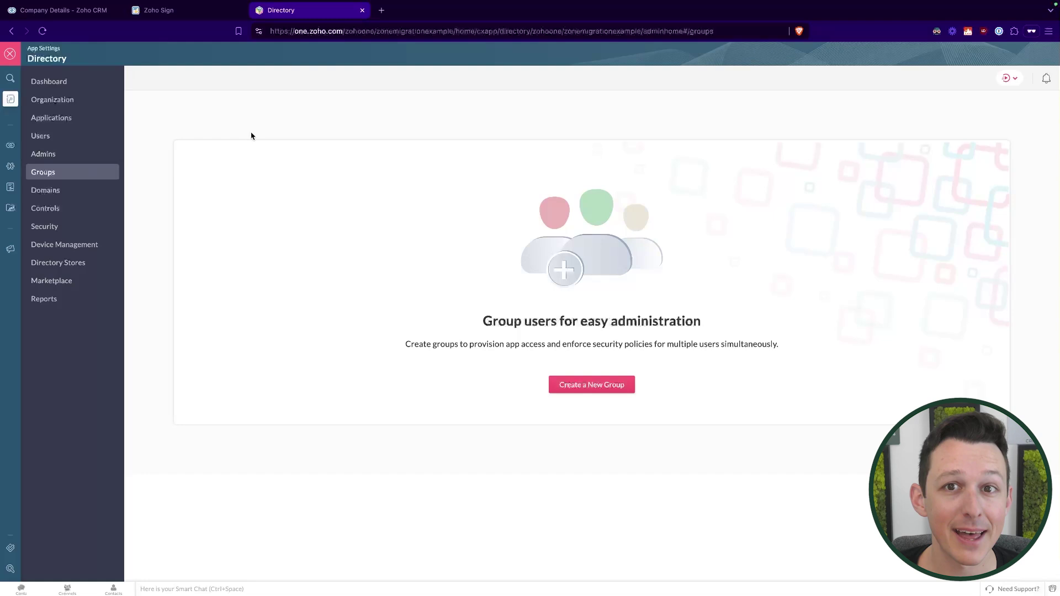
Go to the Home dashboard, then return to the Directory admin settings via the gear
left_click(10, 54)
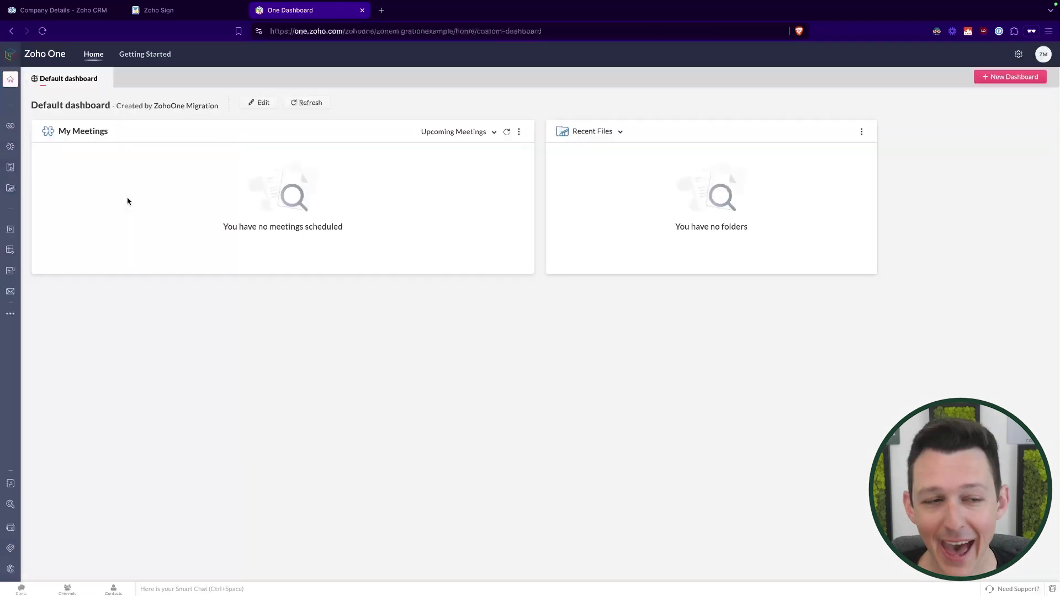
left_click_drag(31, 105, 229, 109)
left_click(26, 102)
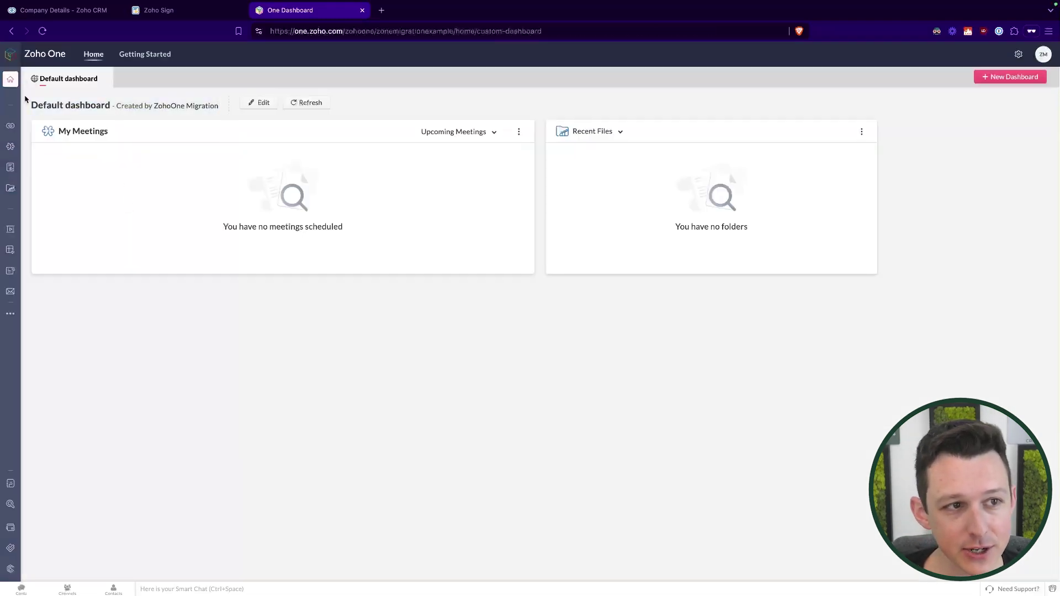
mouse_move(11, 80)
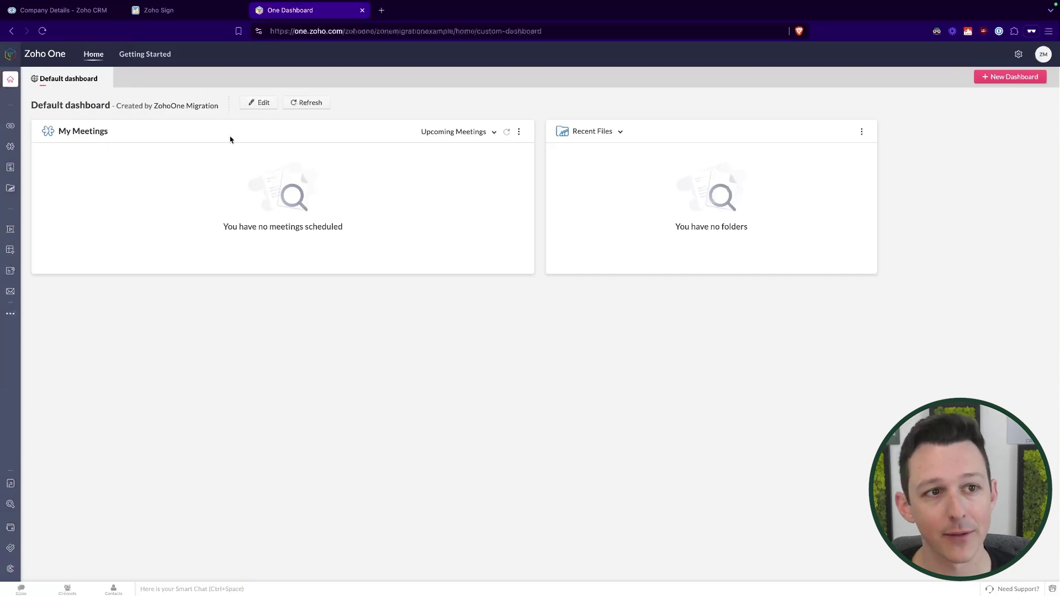
left_click(1019, 54)
List the five applications and check CRM's members, only the CEO administrator, then close CRM's details
left_click(87, 124)
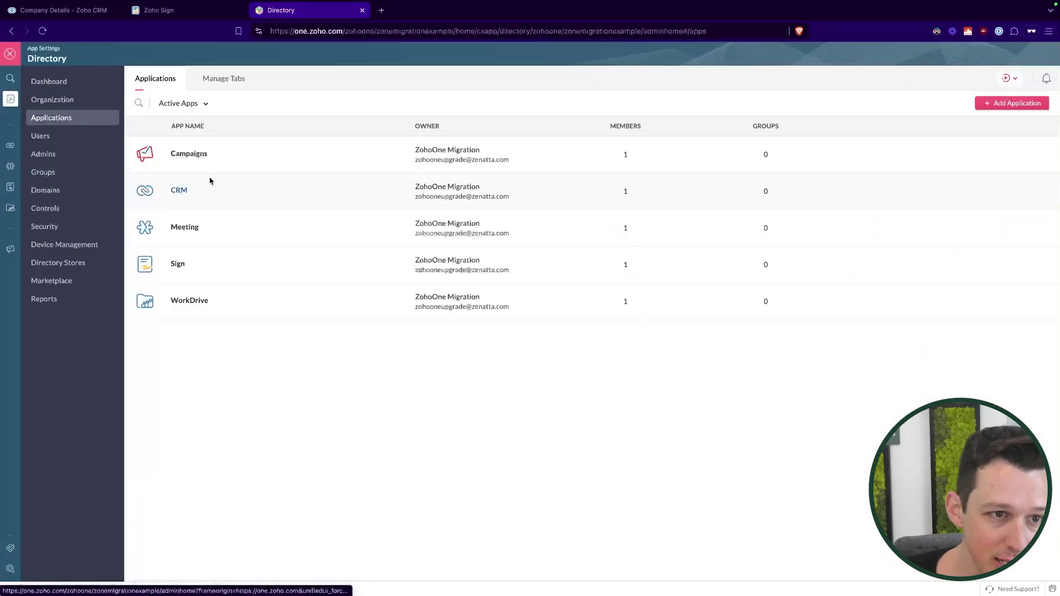
left_click(191, 196)
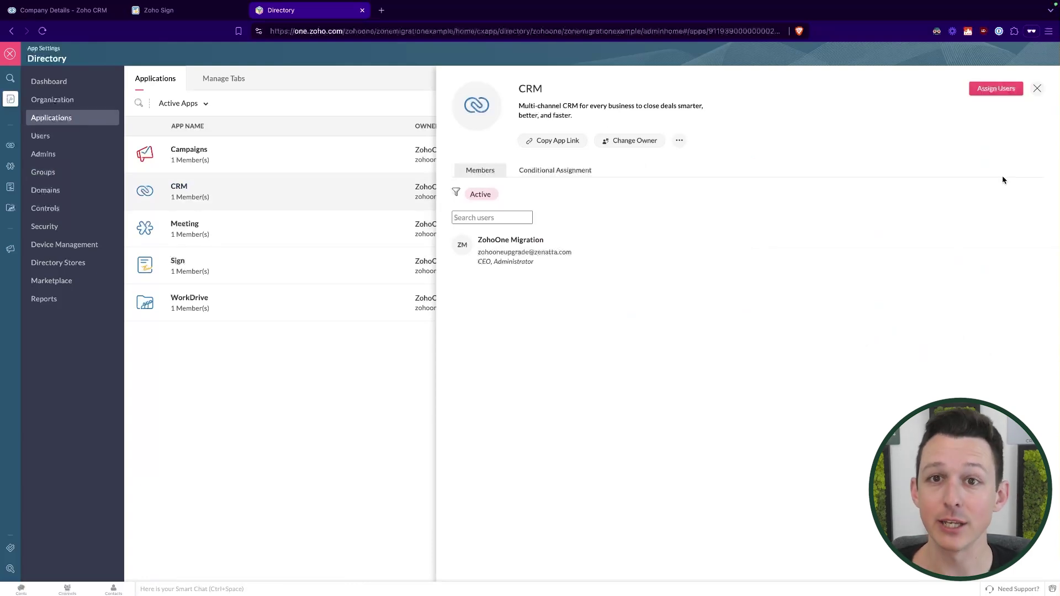
left_click(1037, 89)
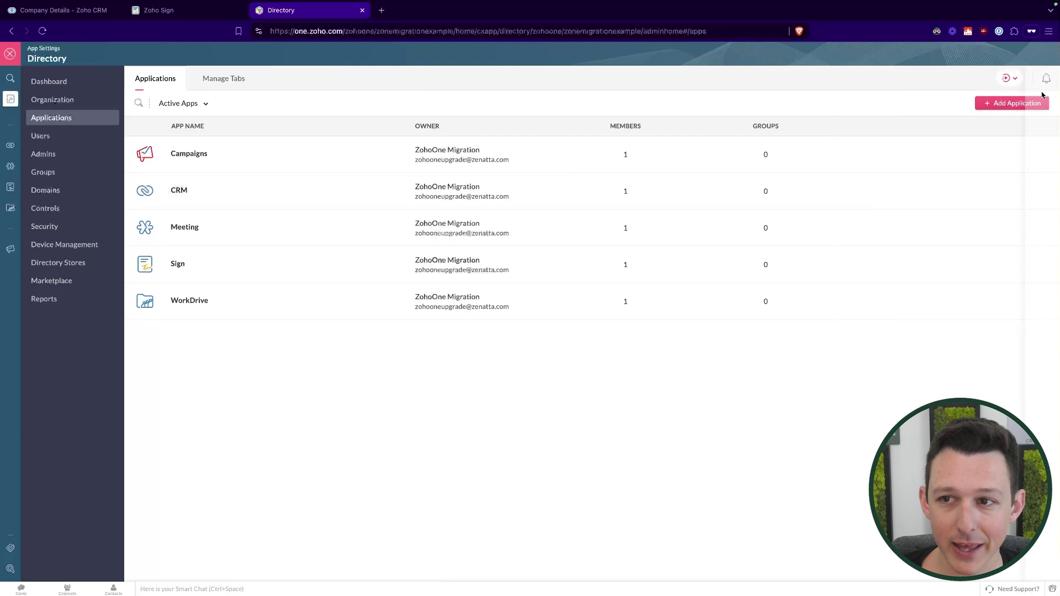
Upgrade the Zoho One 10-user trial from the profile menu, opening the Zoho Store in a new tab
left_click(12, 57)
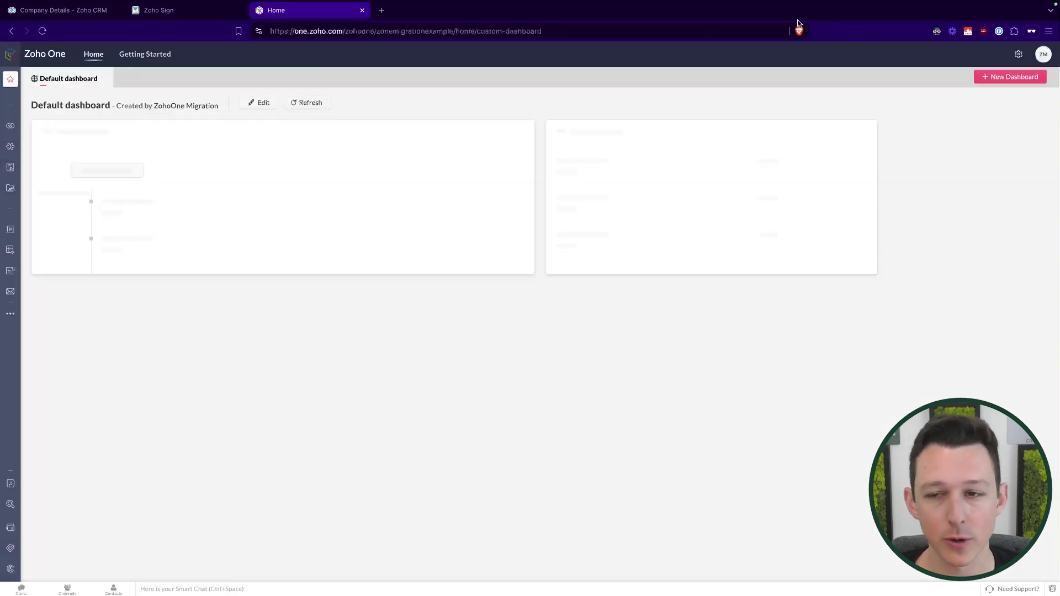
left_click(1043, 54)
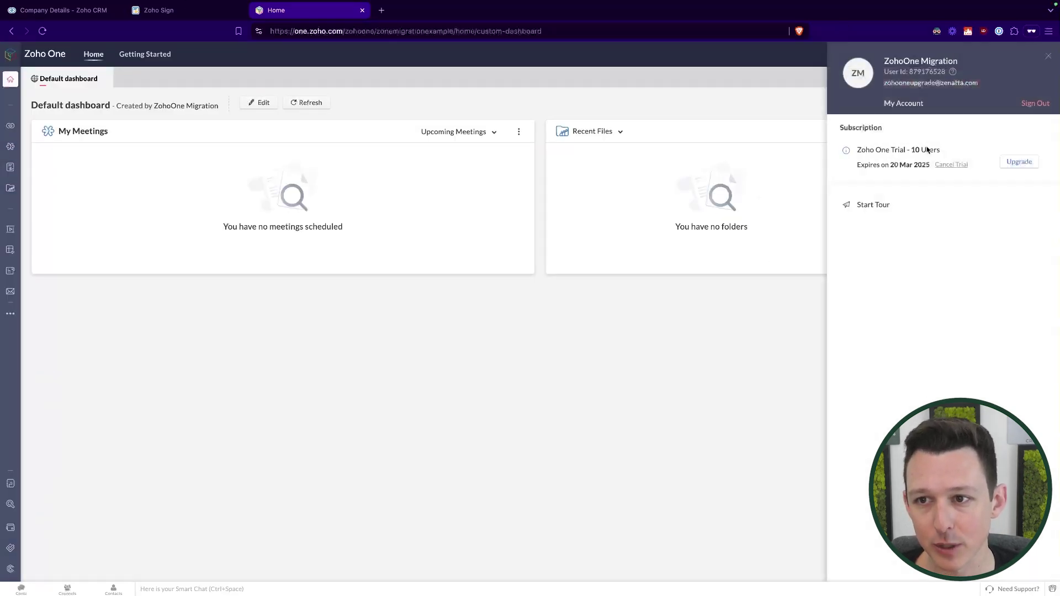
left_click(1019, 163)
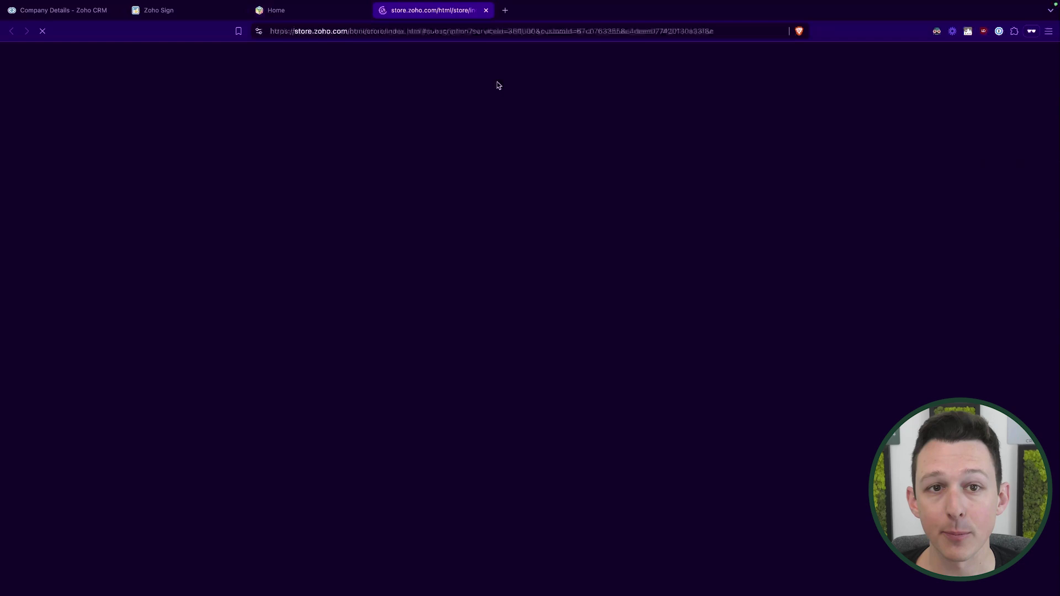